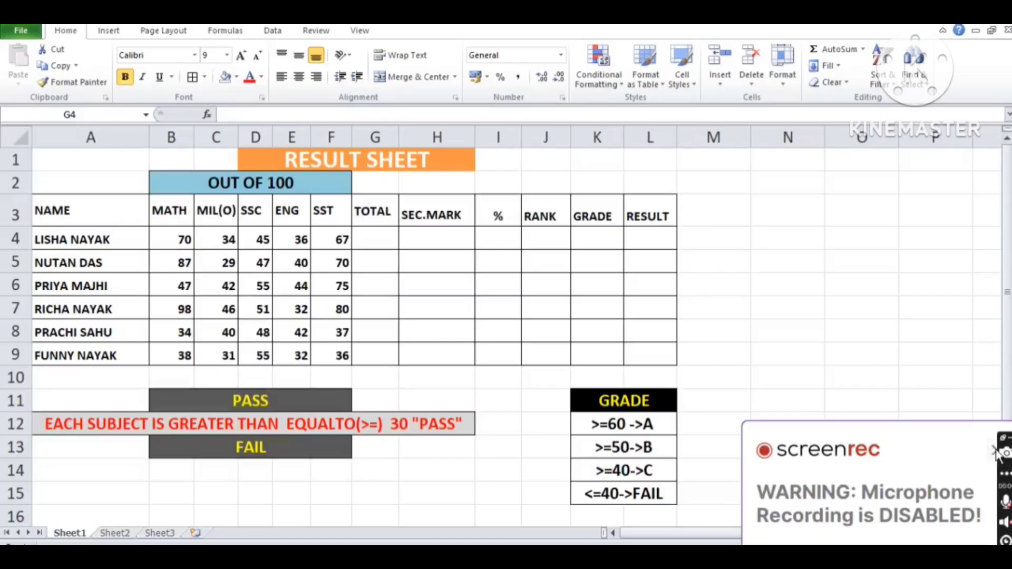
Look over the RESULT SHEET title and the first student's five subject marks
left_click(995, 451)
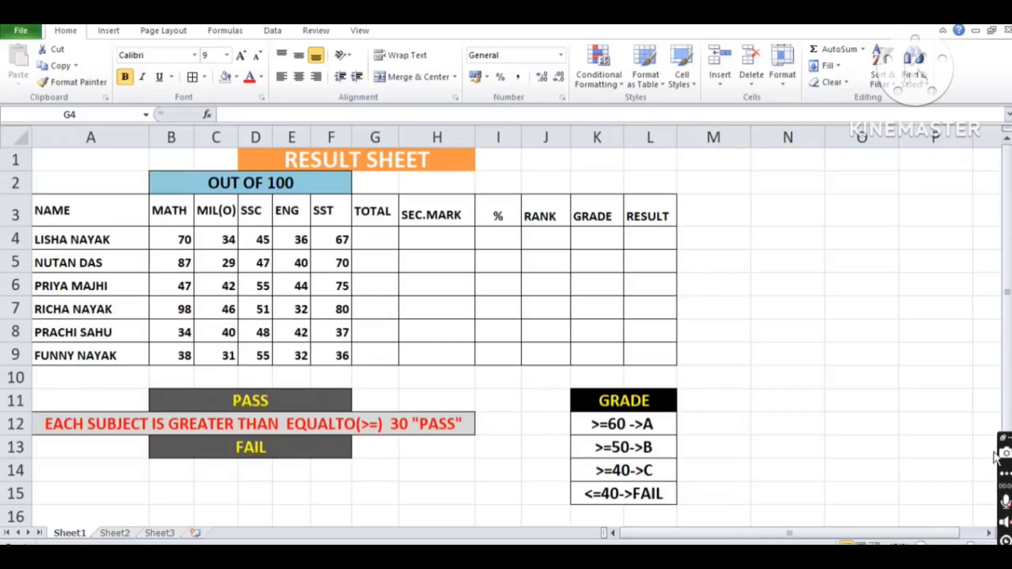
left_click(364, 158)
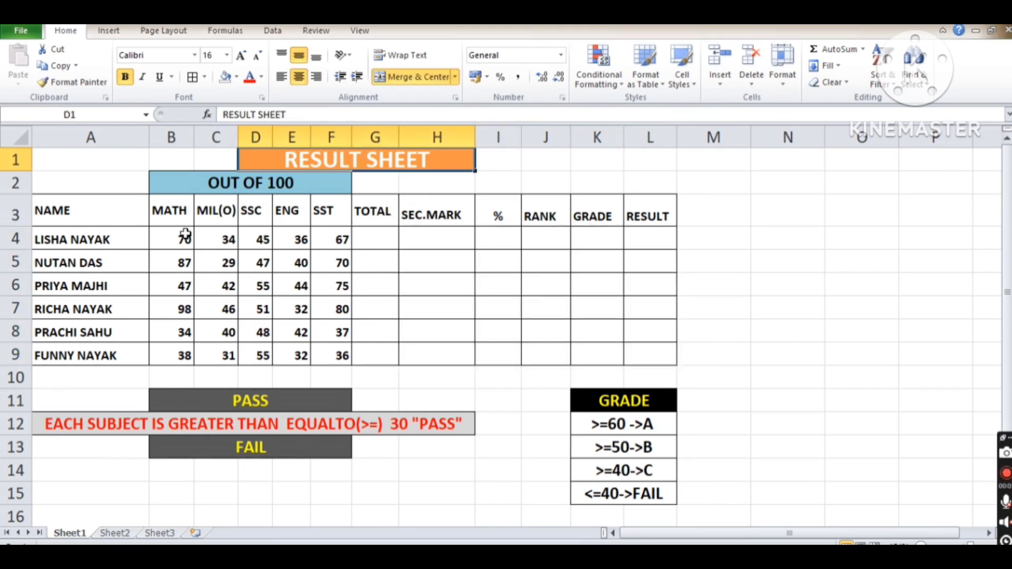
left_click_drag(186, 234, 337, 240)
Enter 500 in G4 and fill it down the TOTAL column to G9
left_click(395, 238)
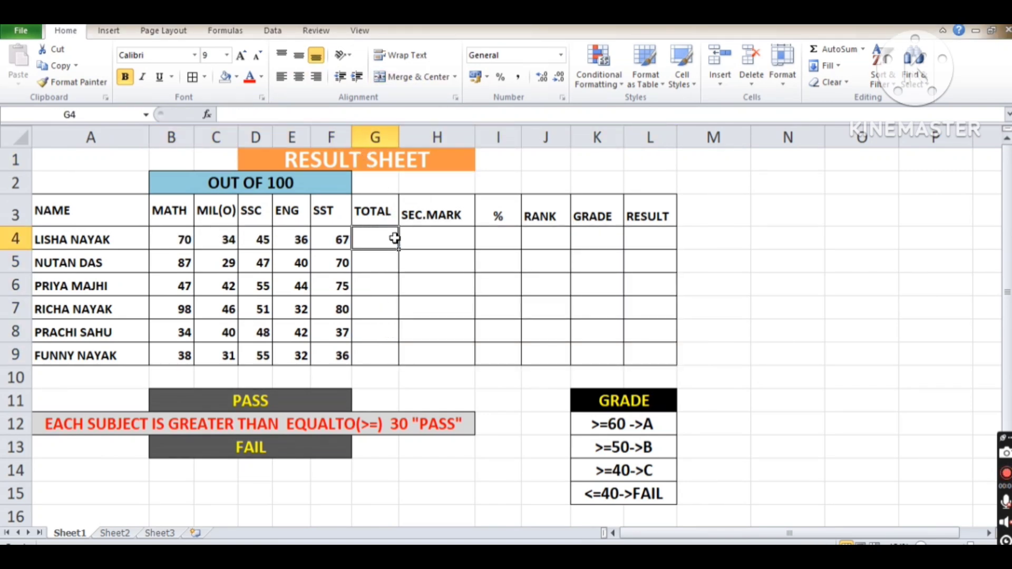
left_click(302, 182)
left_click(377, 236)
type("6")
key("BackSpace")
type("500")
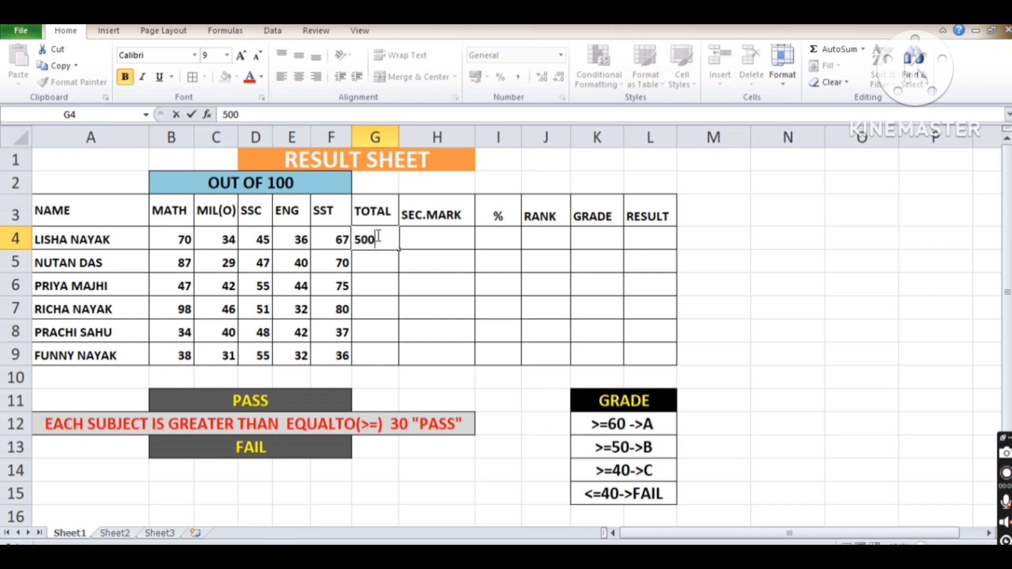
key("Return")
left_click(384, 238)
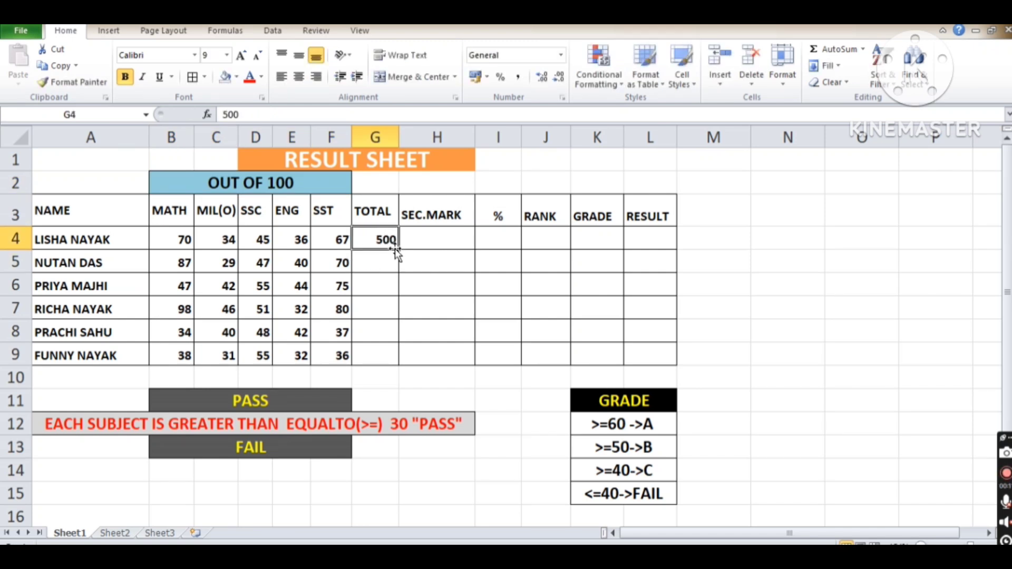
left_click_drag(399, 250, 396, 358)
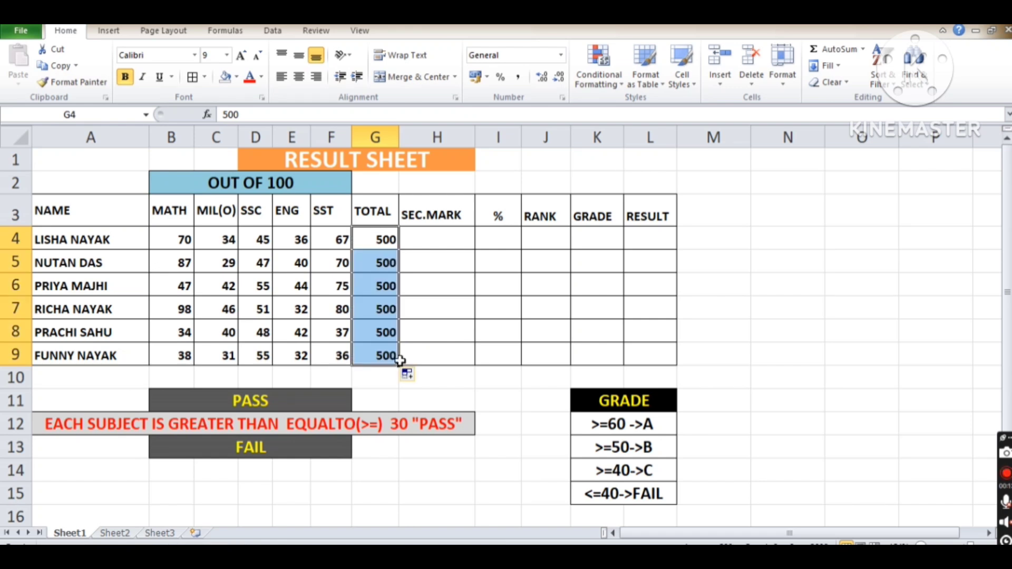
left_click(432, 241)
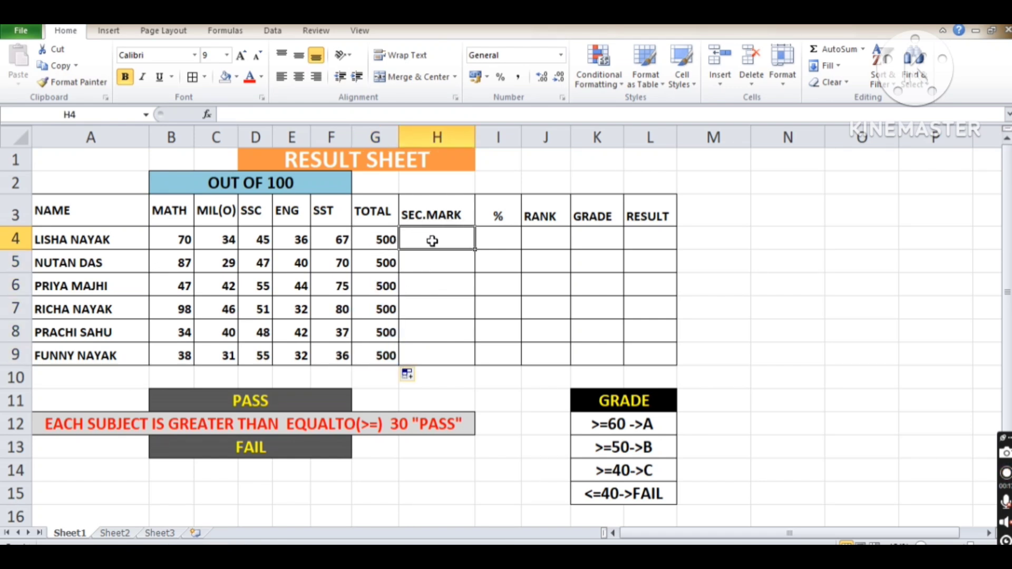
Enter =SUM(B4:F4) in H4 and fill it down to H9
type("=SUM")
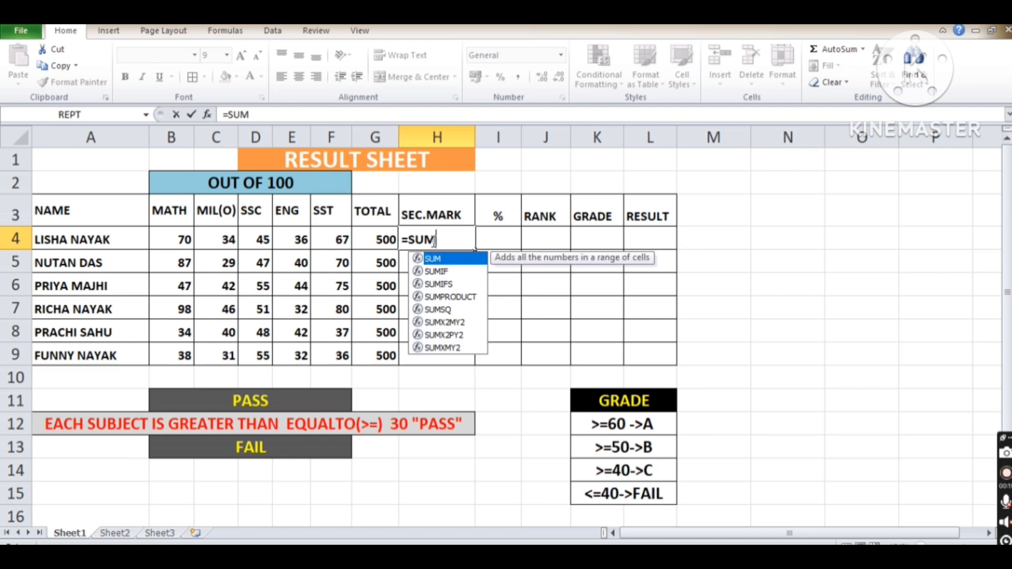
type("(")
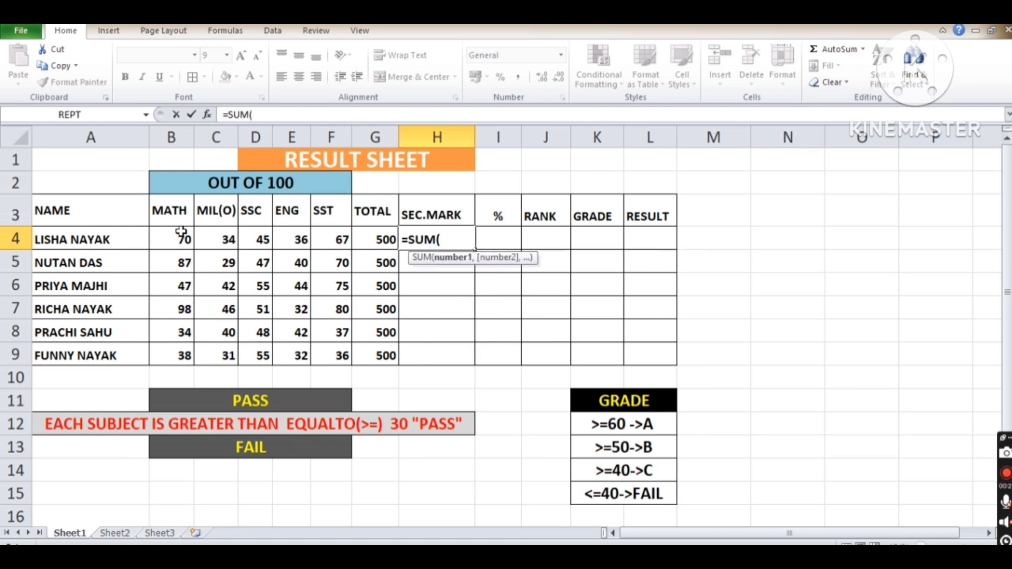
left_click(174, 240)
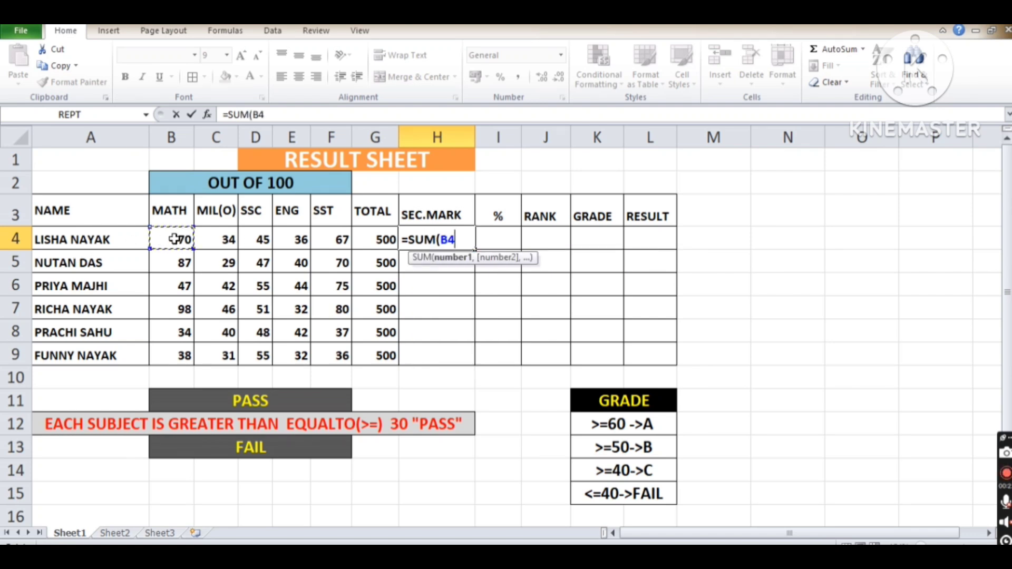
left_click_drag(174, 239, 326, 241)
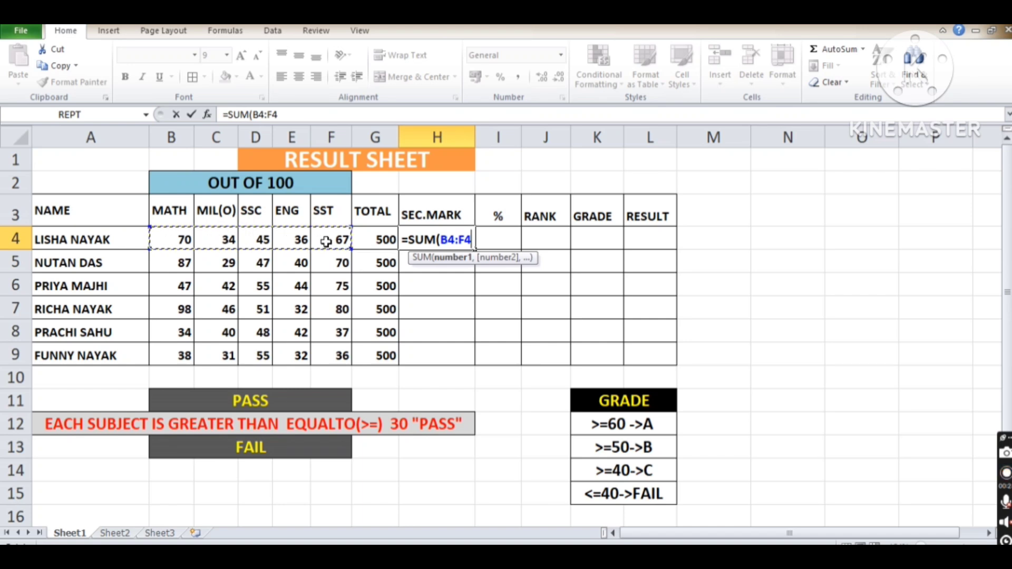
type(")")
key("Return")
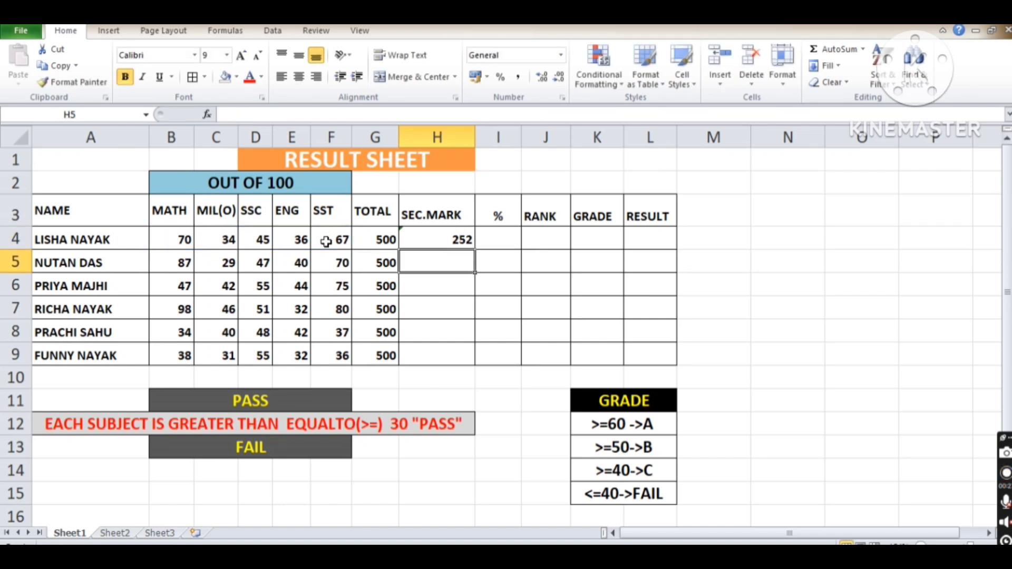
left_click(458, 239)
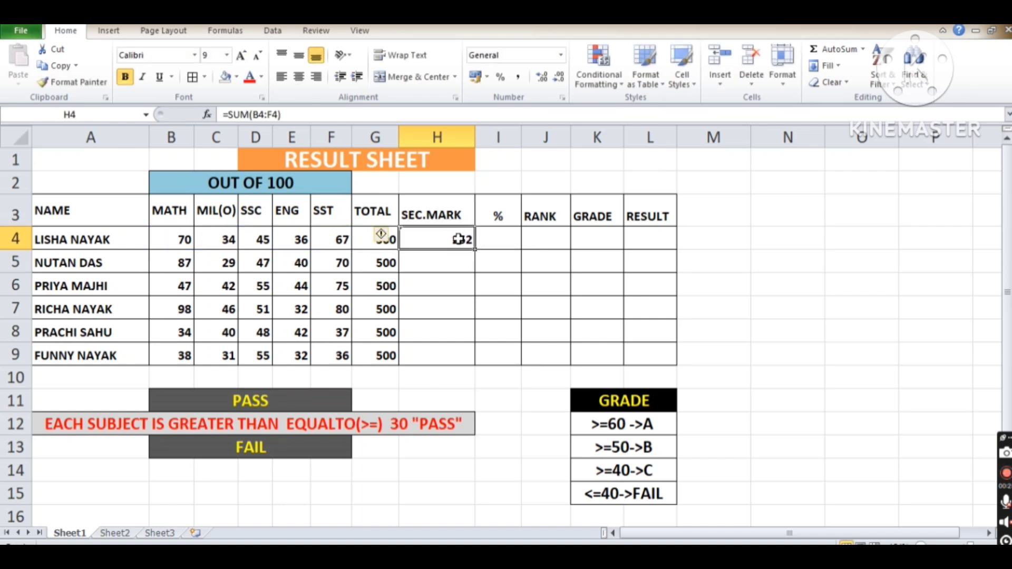
left_click_drag(475, 250, 474, 352)
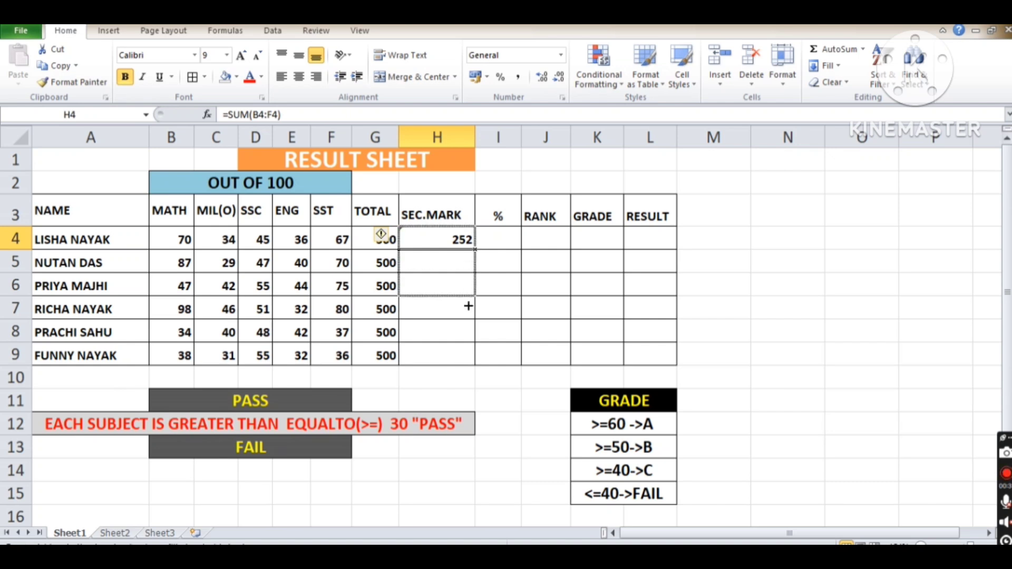
Review H4's SUM(B4:F4) formula alongside the filled SEC.MARK and TOTAL columns
left_click(452, 240)
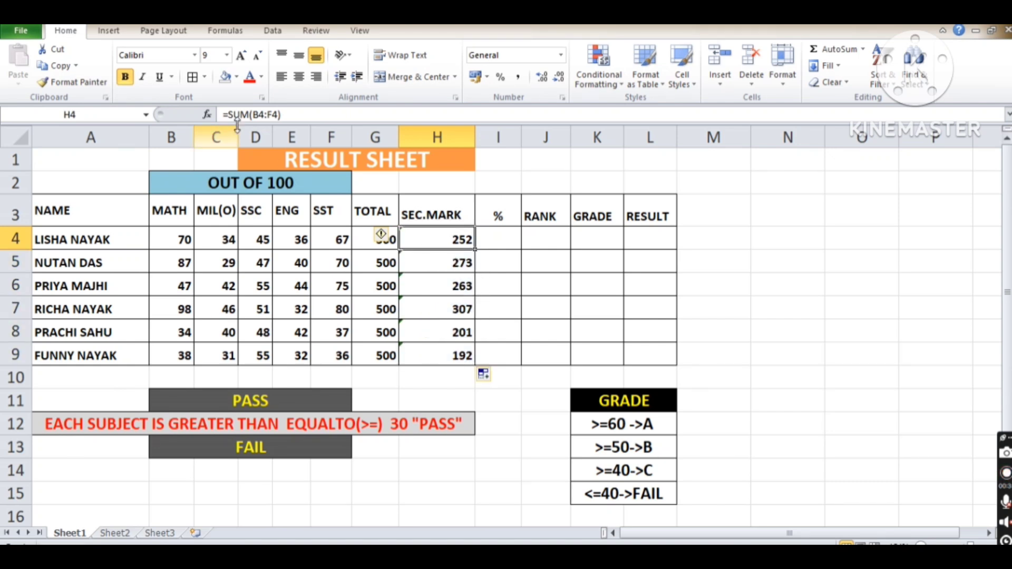
left_click_drag(281, 114, 235, 115)
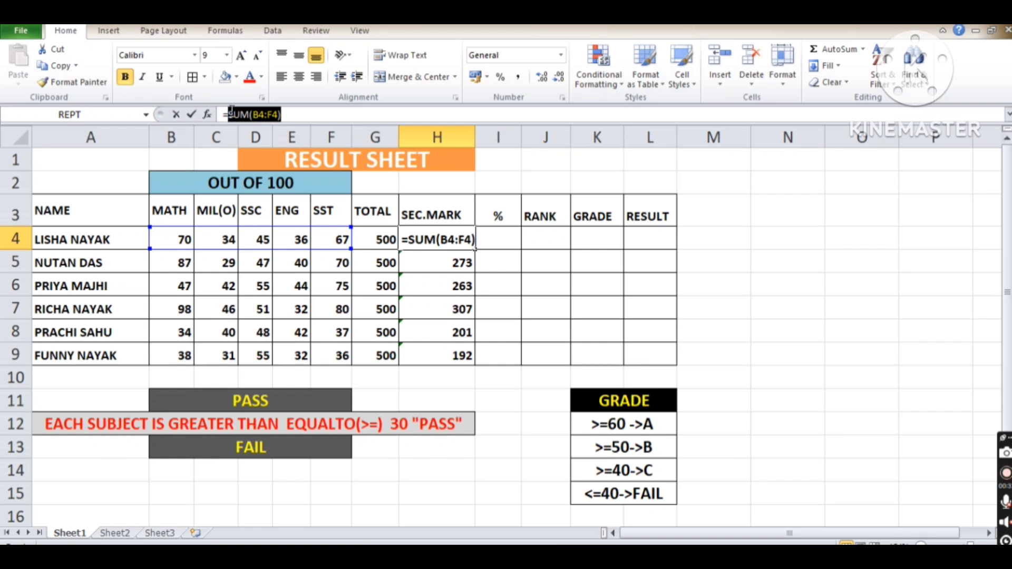
left_click(297, 114)
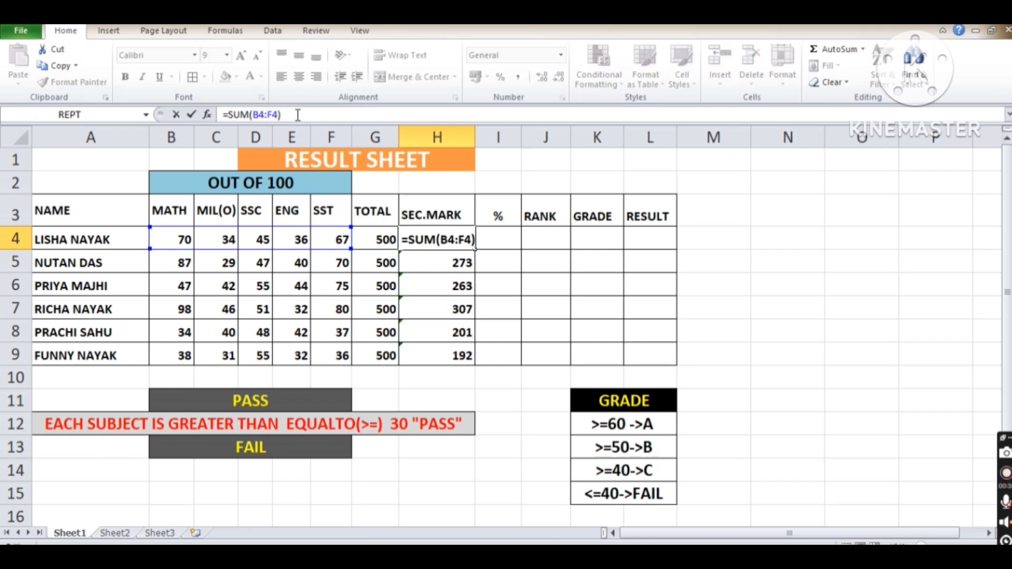
key("Return")
left_click(428, 237)
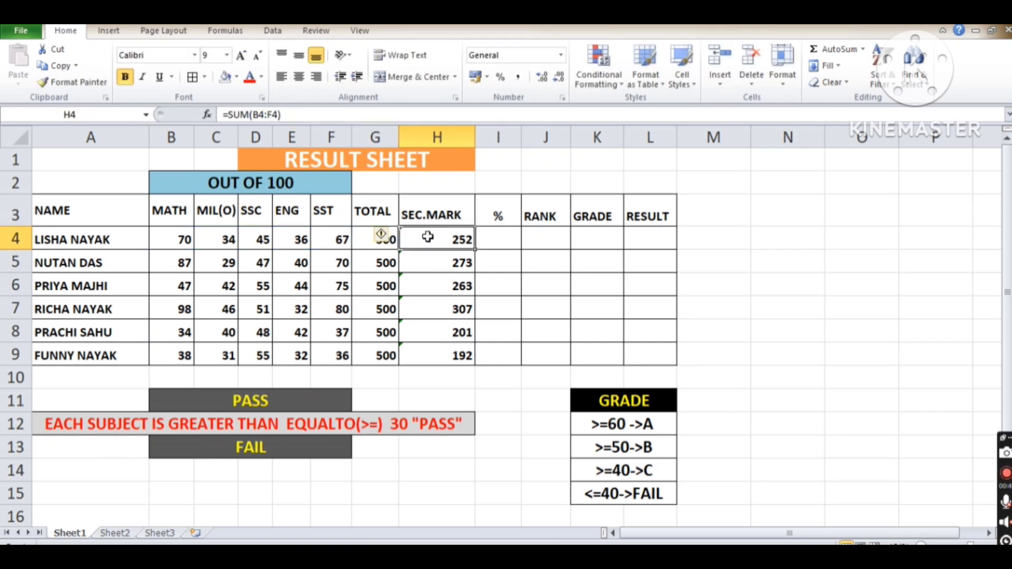
double_click(428, 238)
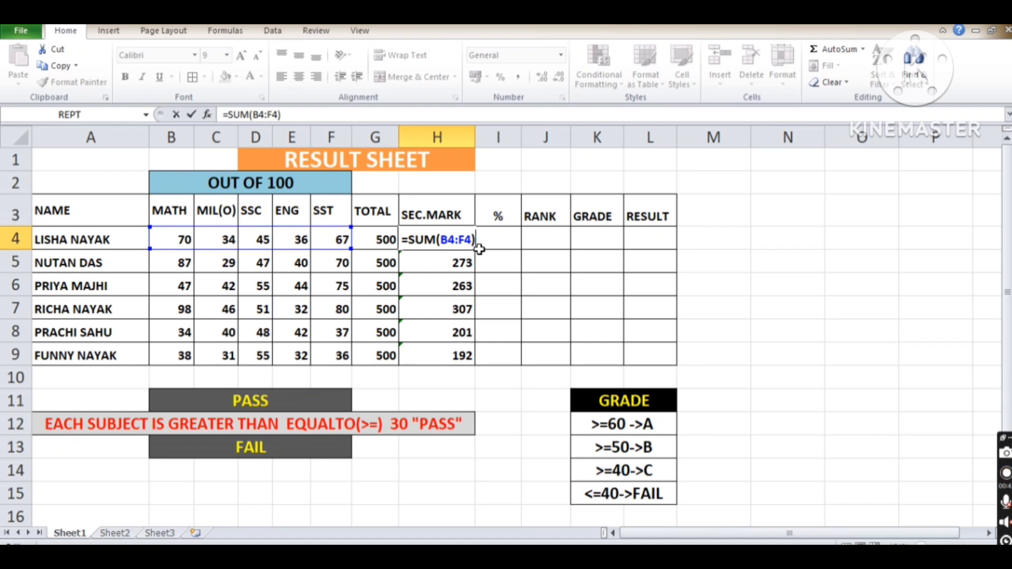
key("Return")
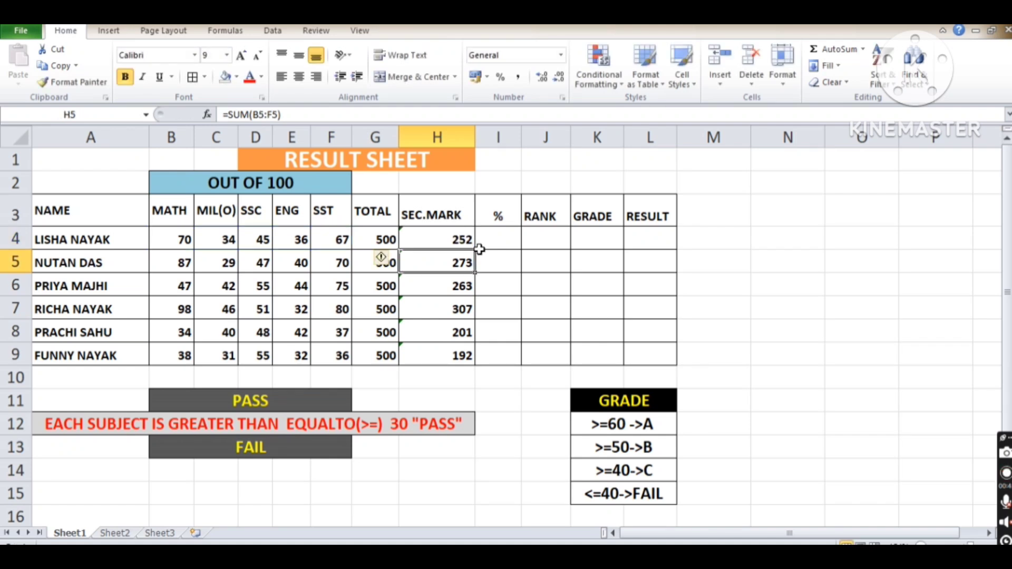
left_click_drag(461, 242, 452, 331)
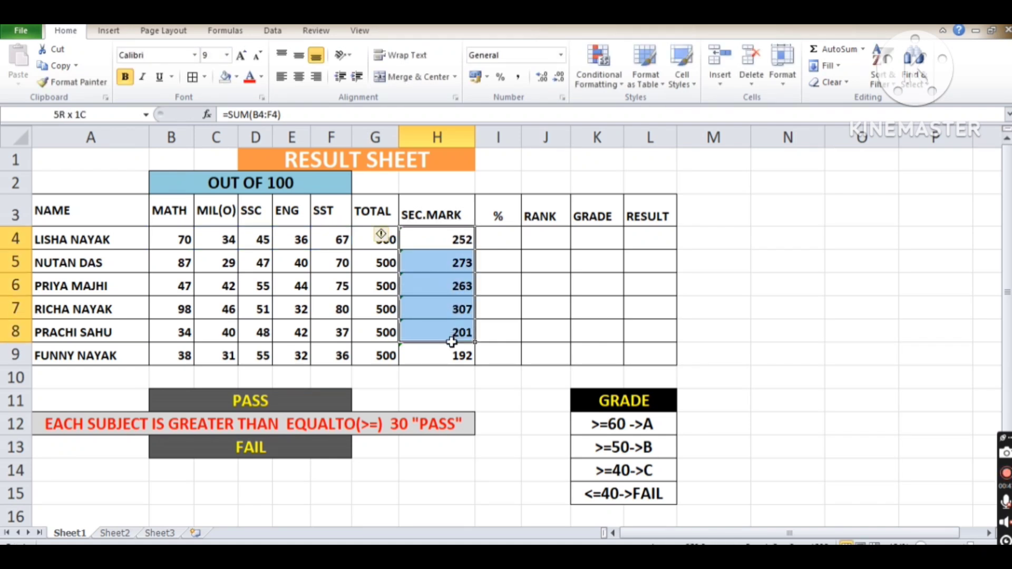
left_click_drag(367, 240, 383, 339)
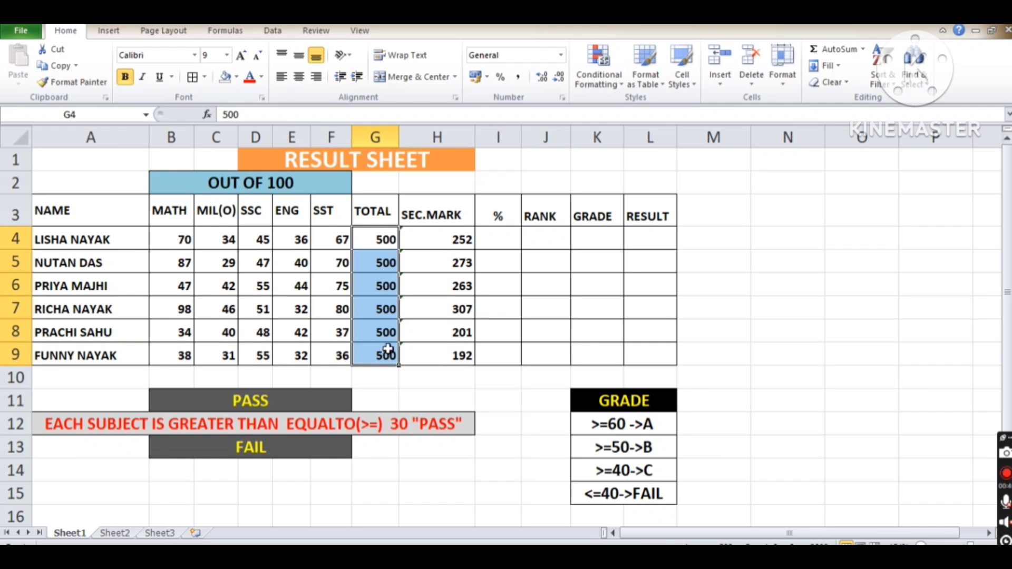
left_click(490, 245)
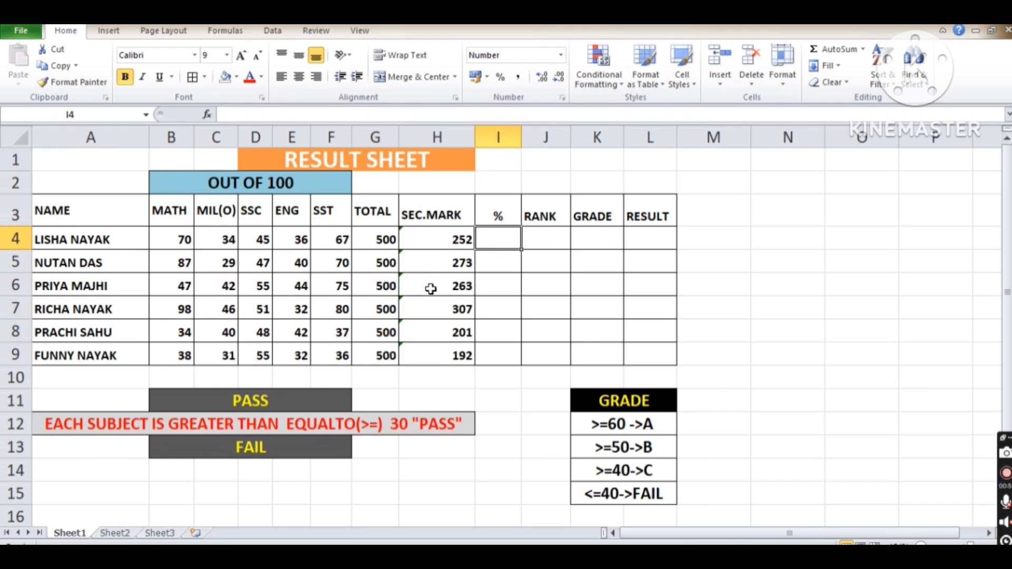
Enter =H4/G4% in I4 and fill it down to I9, giving 50, 55, 53, 61, 40, 38
type("=")
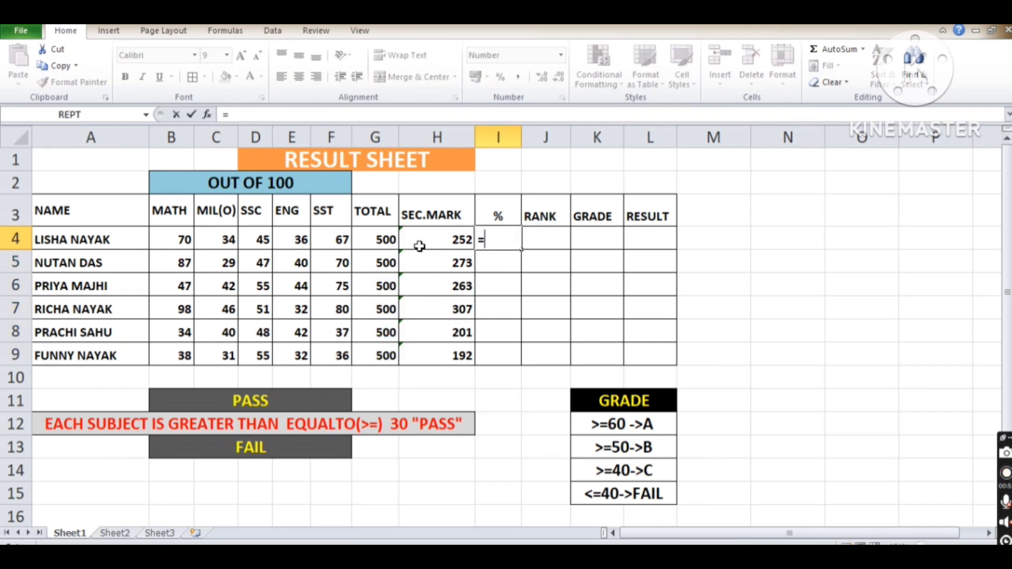
left_click(424, 238)
type("/")
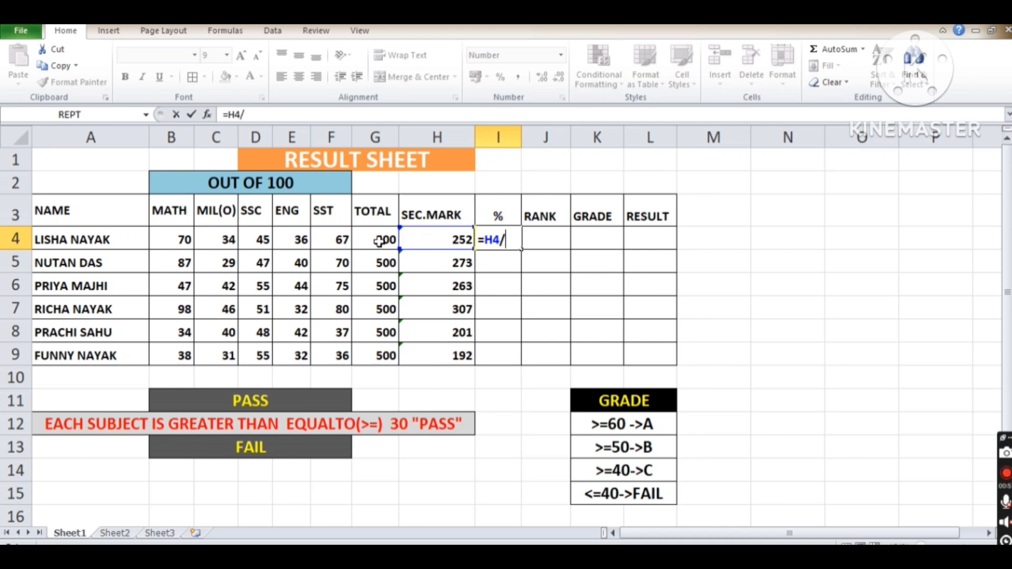
left_click(378, 241)
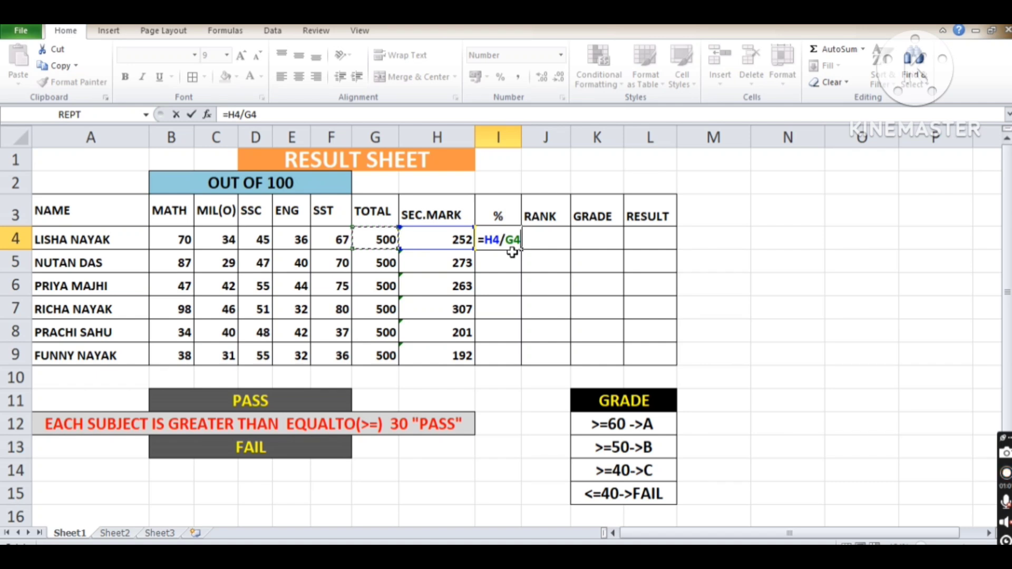
type("%")
key("Return")
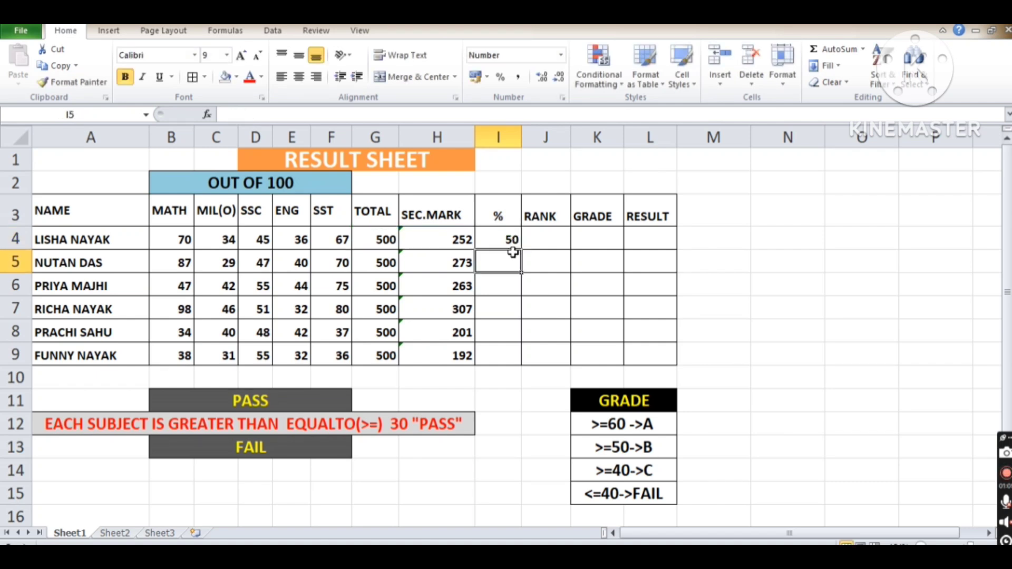
left_click(508, 233)
left_click_drag(521, 250, 516, 358)
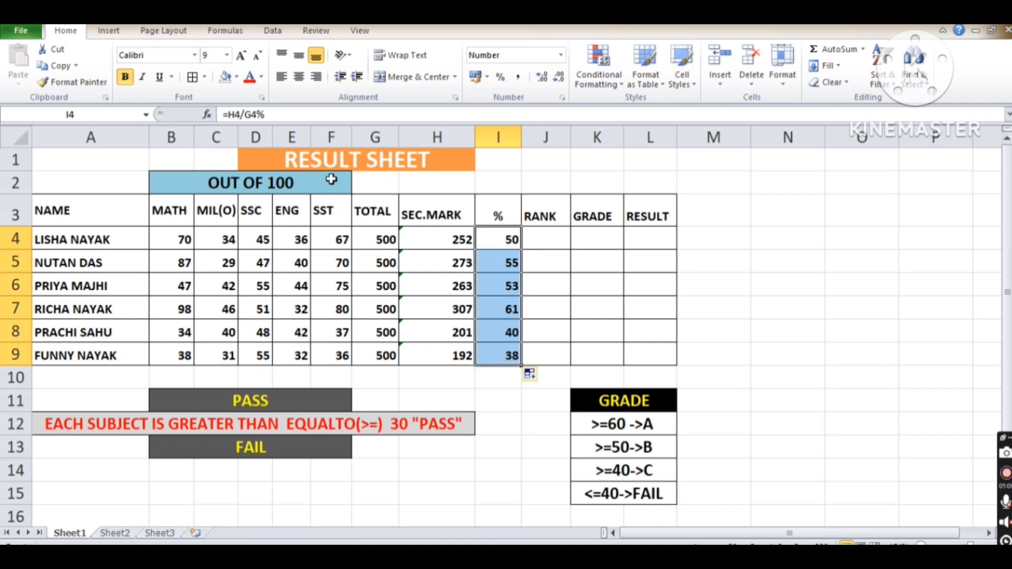
Check I4's percentage formula against the first student's marks in row 4
left_click(511, 241)
left_click_drag(512, 241, 216, 238)
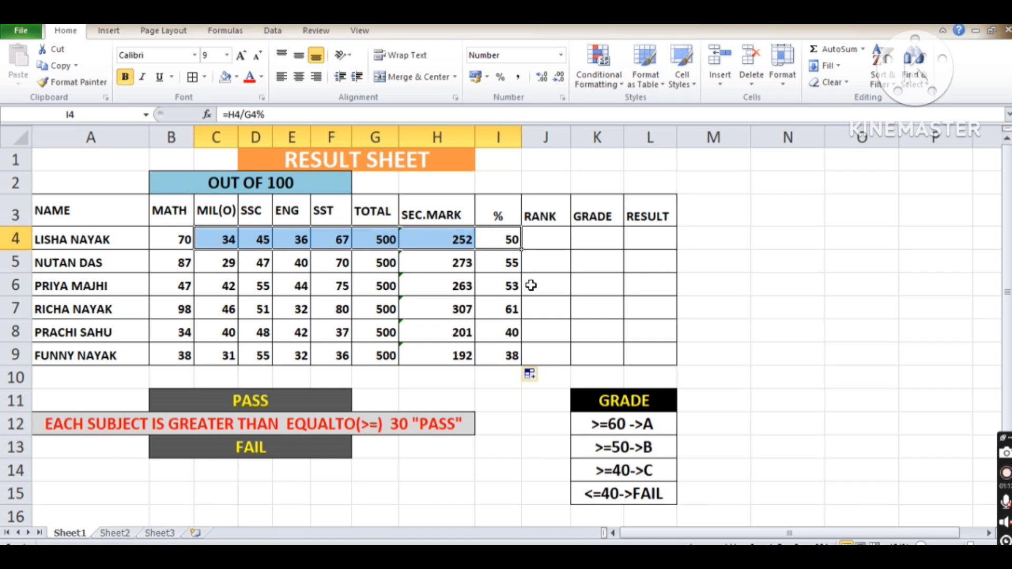
mouse_move(222, 242)
left_mouse_down()
mouse_move(186, 239)
mouse_move(418, 248)
left_mouse_up()
left_click(511, 259)
left_click(551, 238)
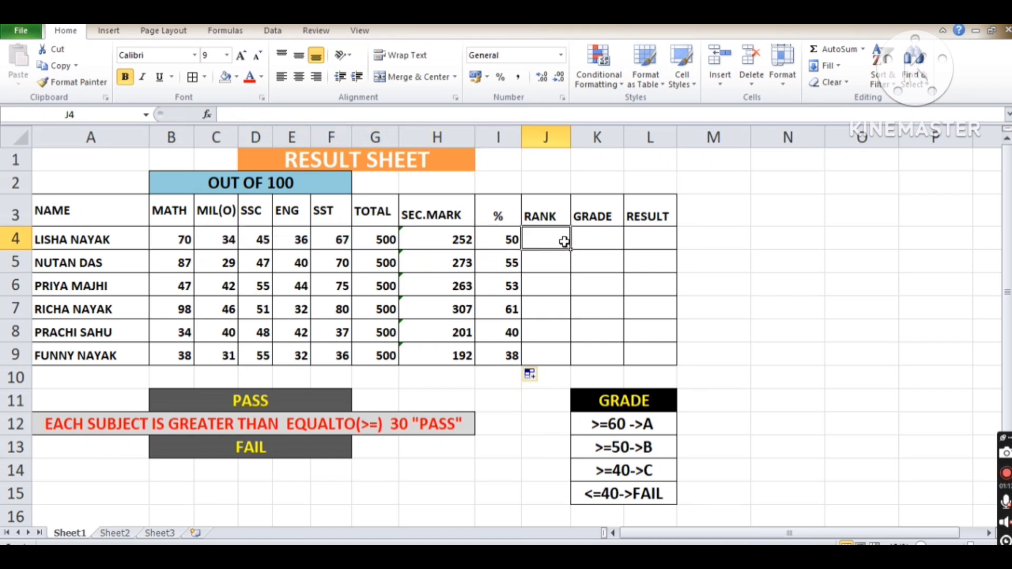
Enter =RANK(I4,$I$4:$I$9) in J4 with an absolute comparison range
type("=")
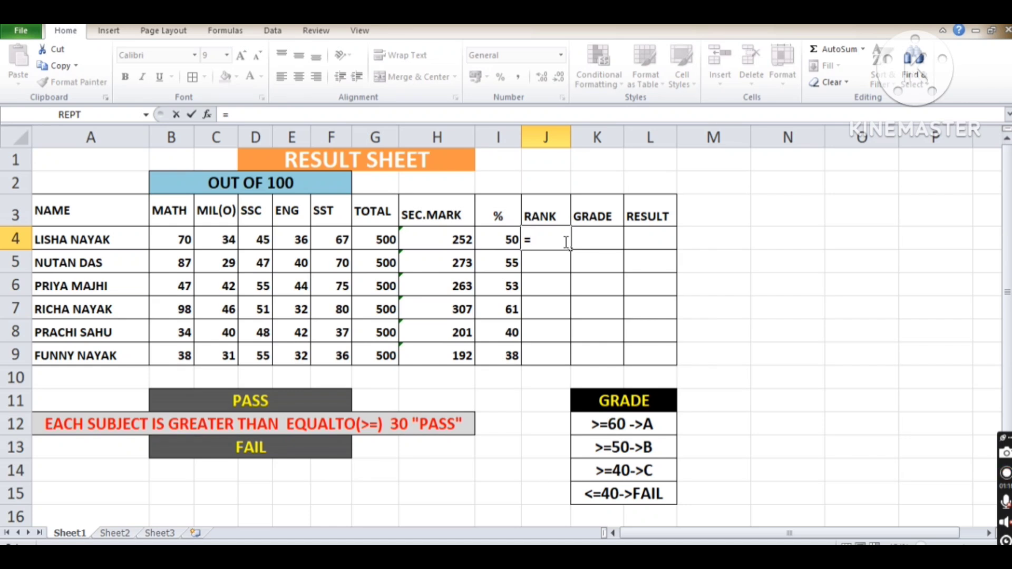
type("RA")
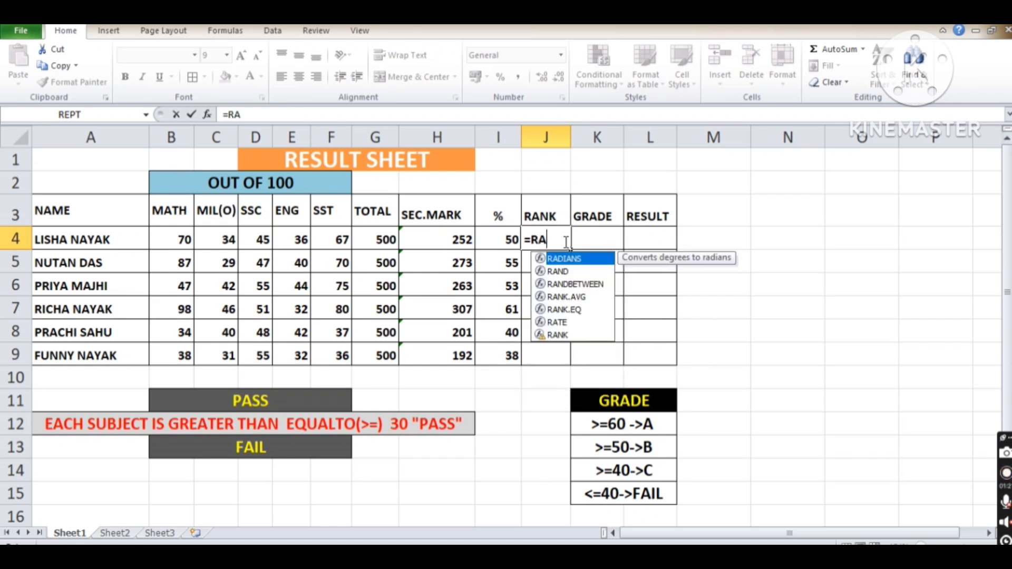
type("NK(")
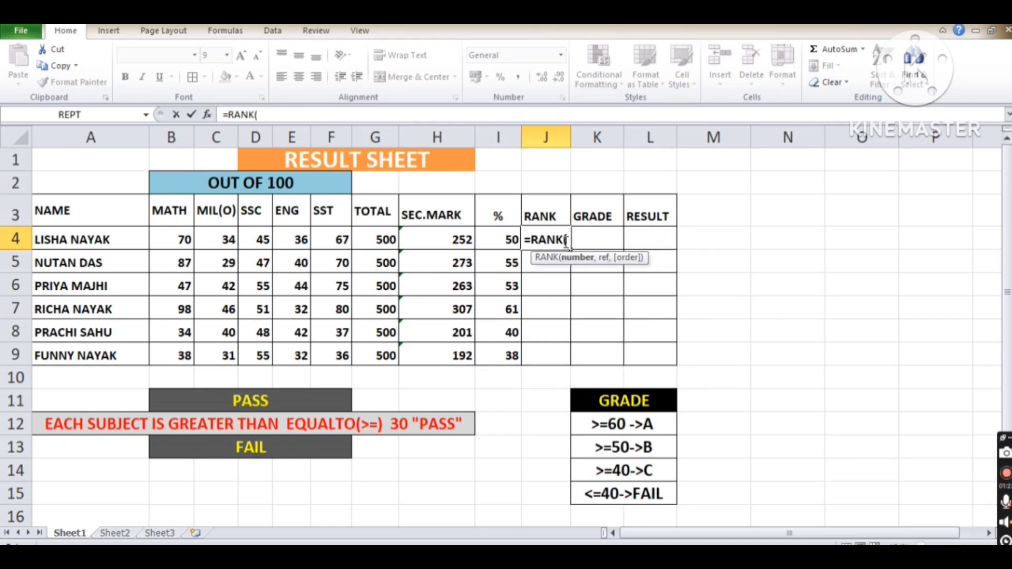
left_click(501, 238)
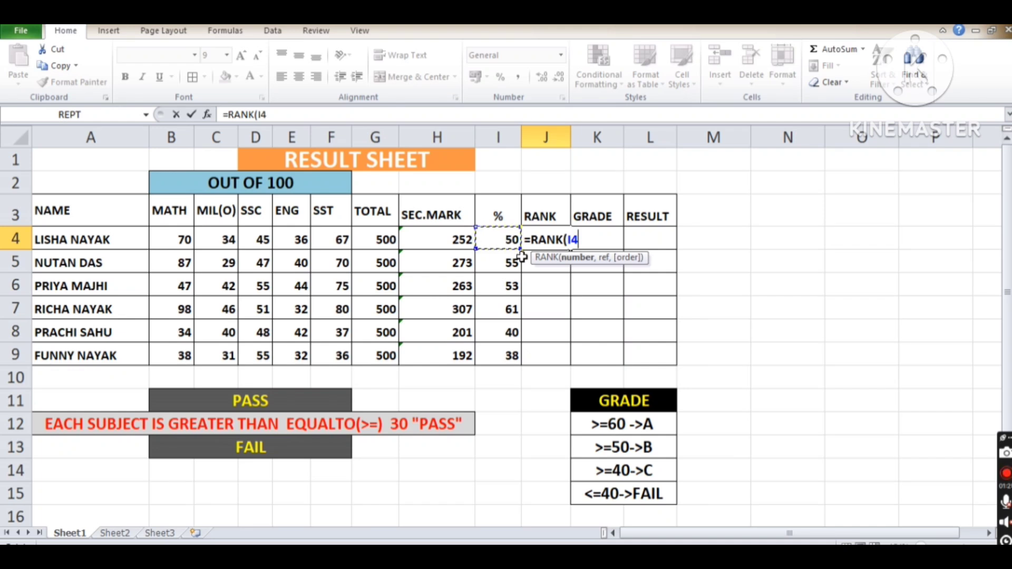
type(",")
left_click(497, 240)
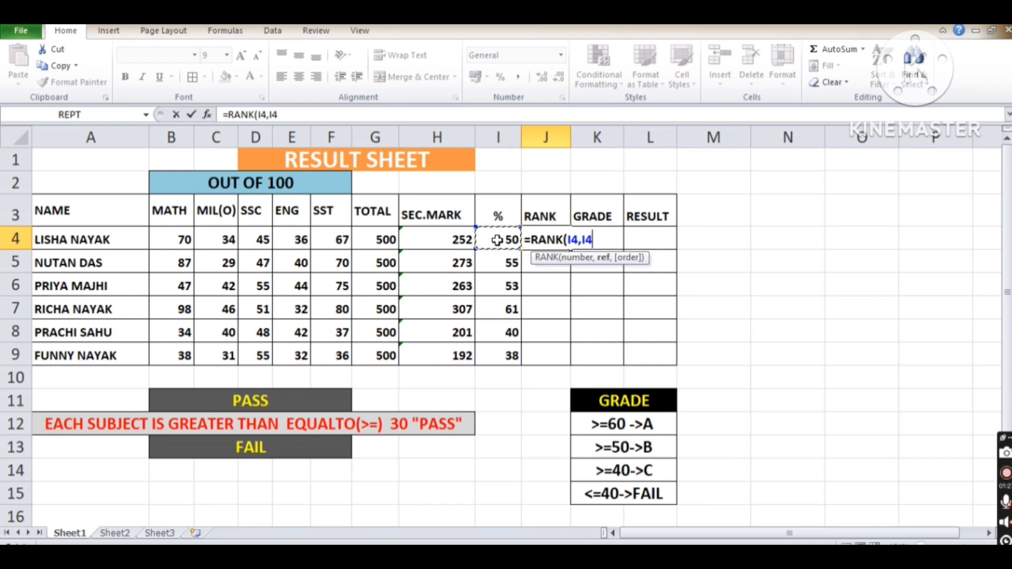
left_click_drag(497, 240, 501, 347)
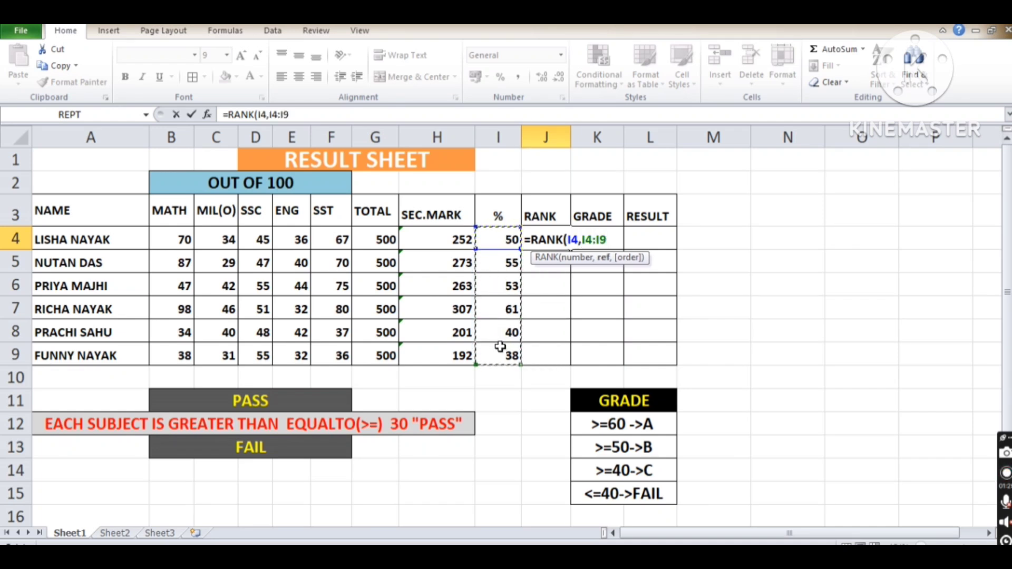
key("F4")
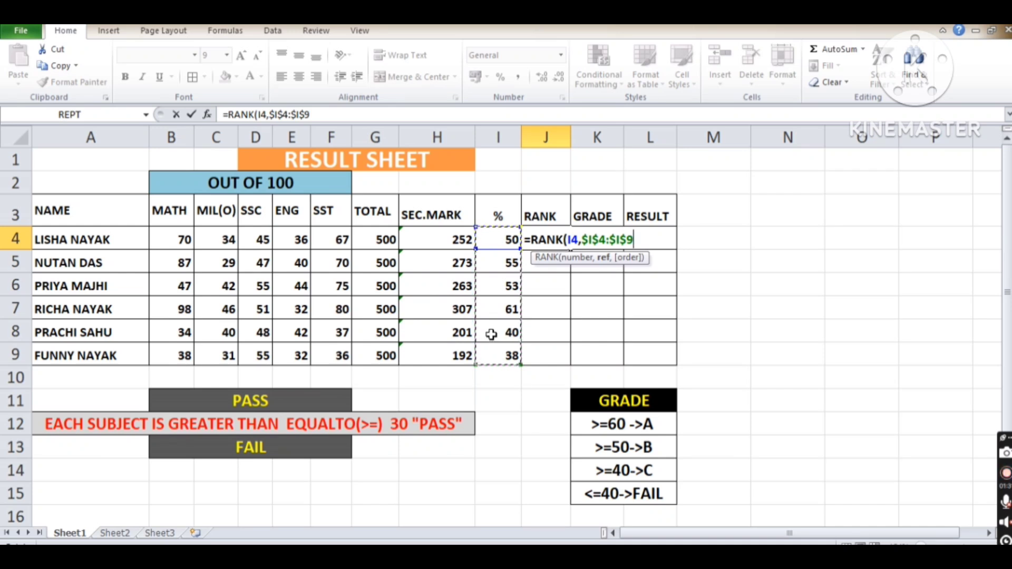
type(")")
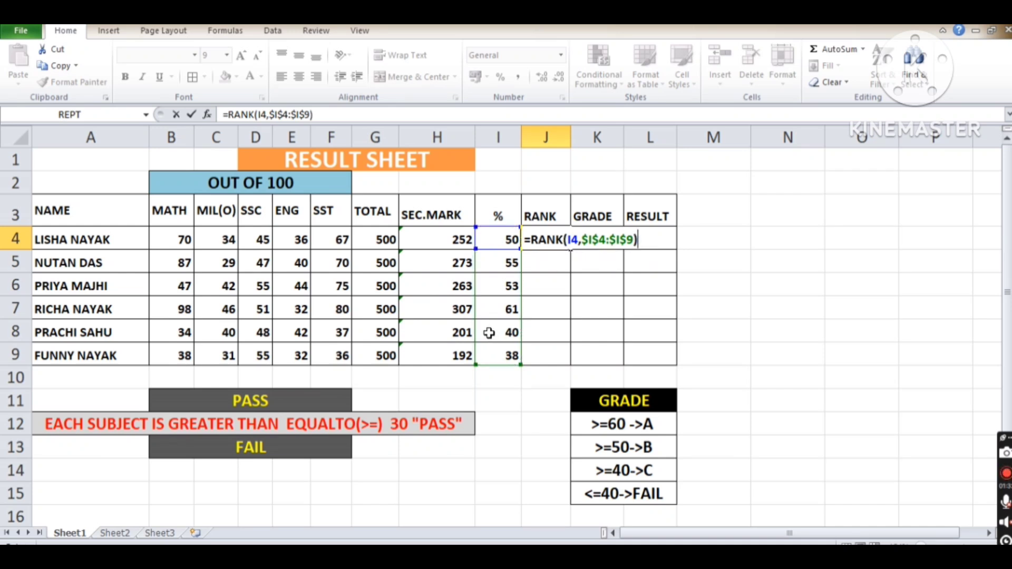
key("Return")
Fill the RANK formula down to J9, giving ranks 4, 2, 3, 1, 5 and 6
left_click(560, 244)
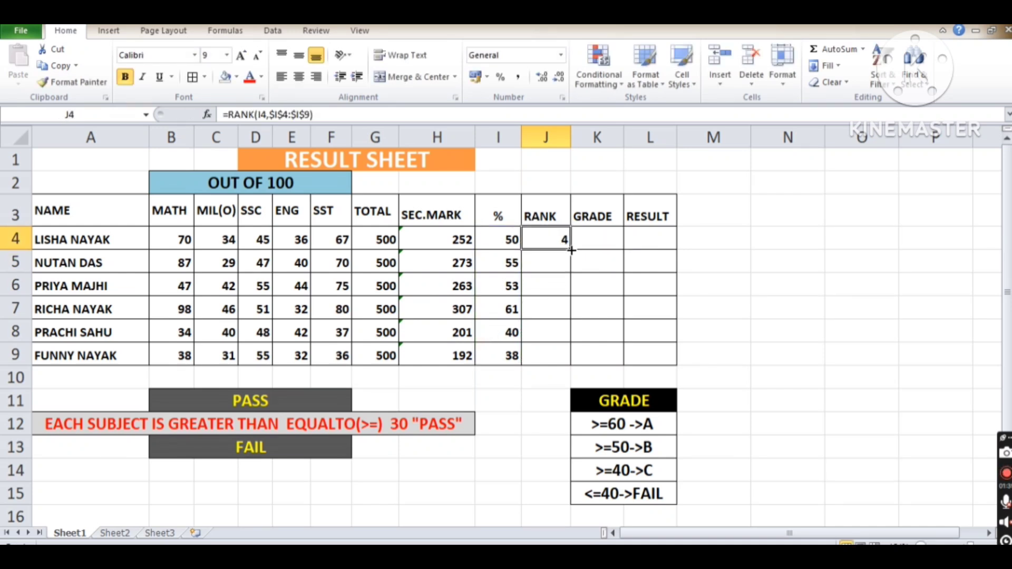
left_click_drag(571, 266, 571, 358)
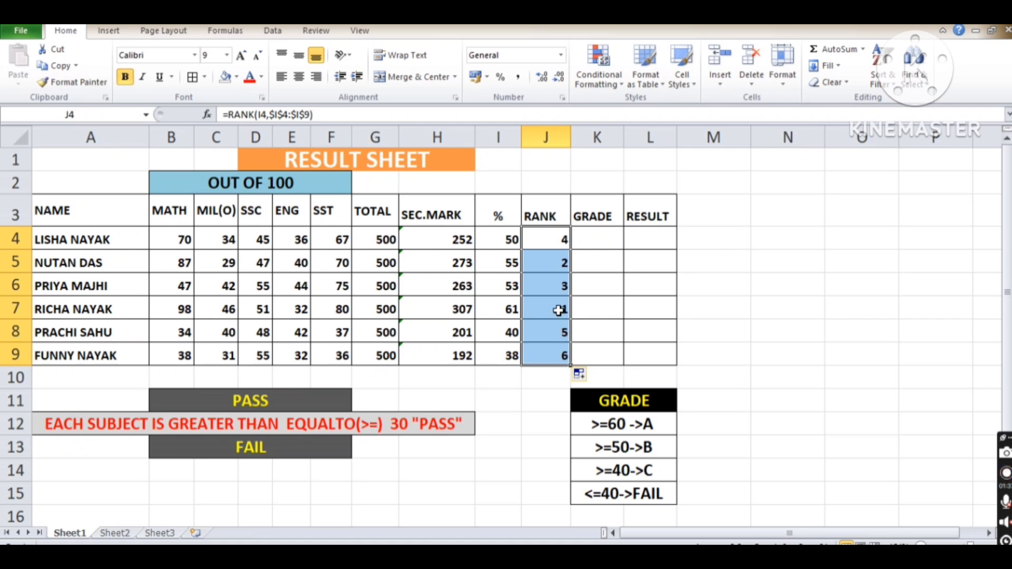
left_click(531, 310)
left_click(508, 310)
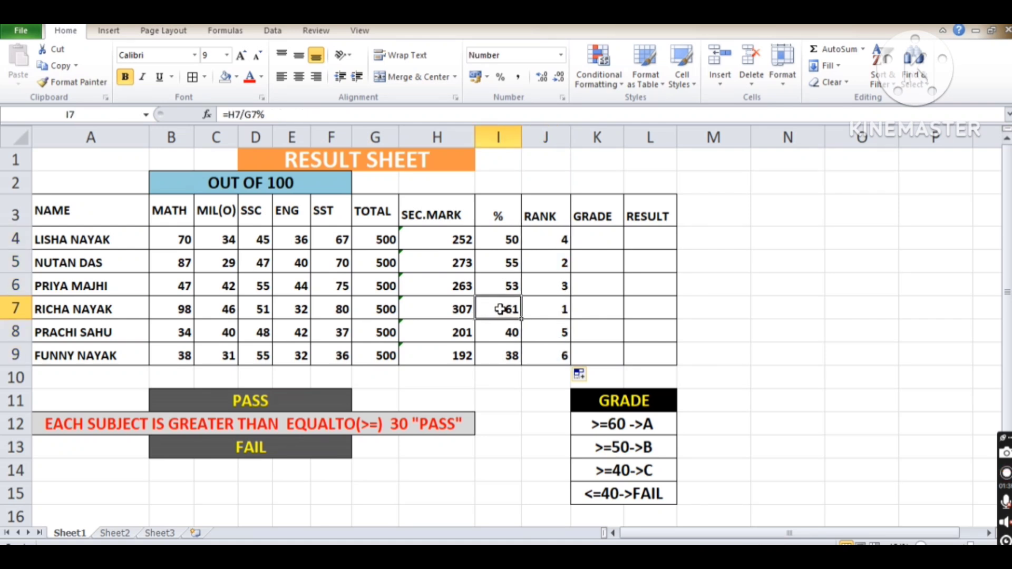
Fill I7:J7, the top student's 61 and rank 1, with light pink
left_click_drag(500, 309, 537, 309)
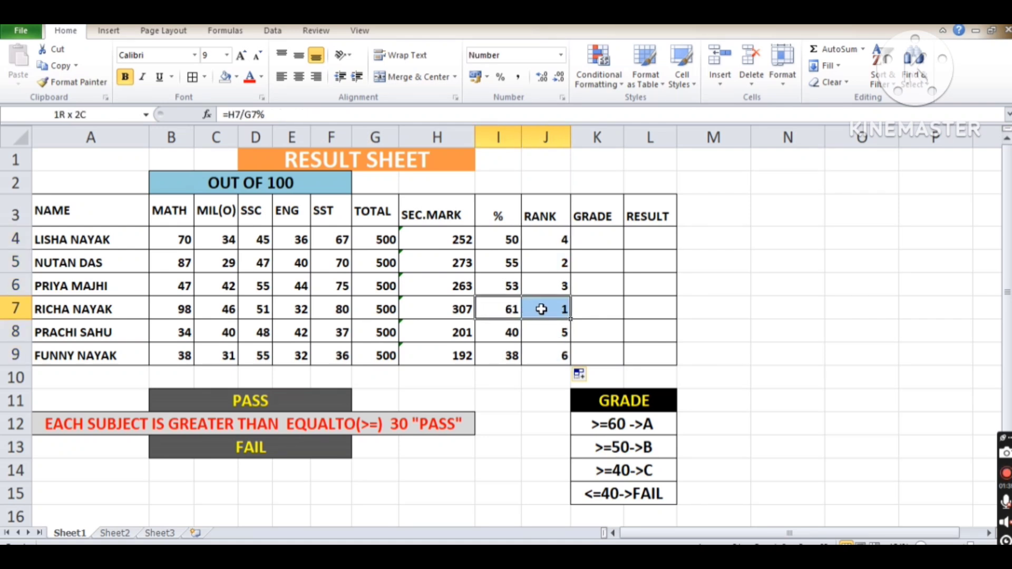
left_click(236, 76)
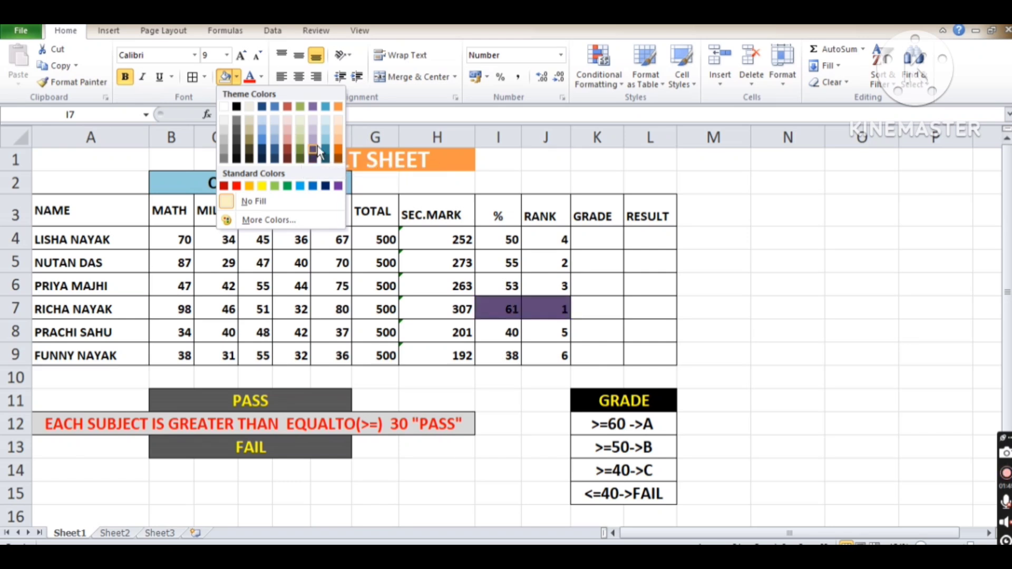
left_click(293, 131)
left_click(590, 266)
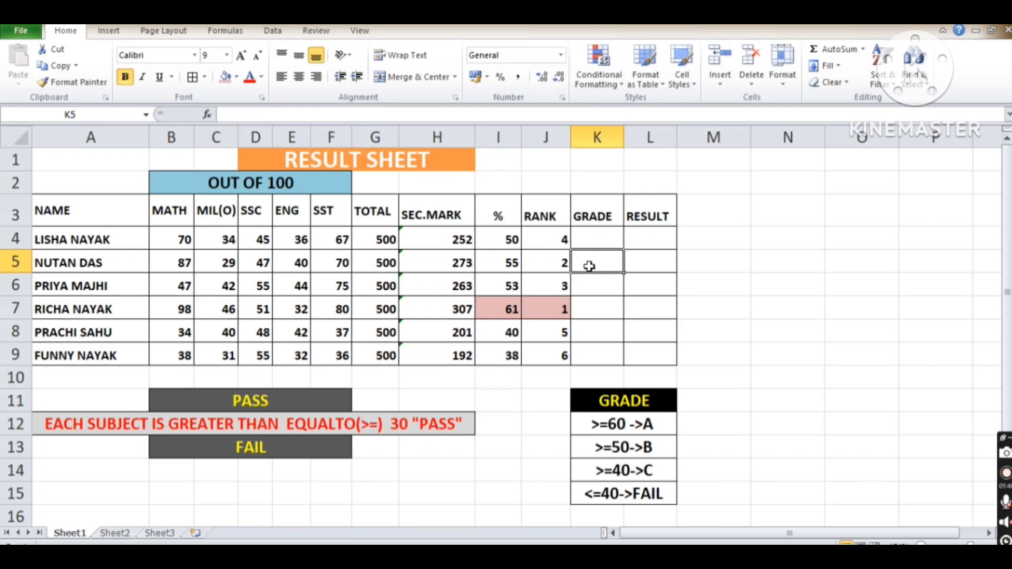
left_click(597, 240)
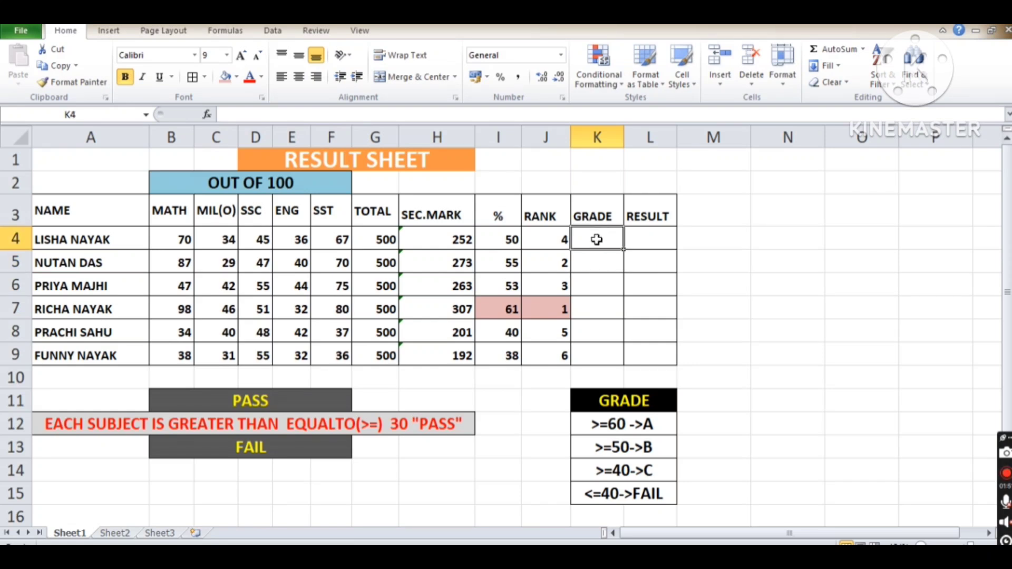
left_click_drag(590, 424, 633, 490)
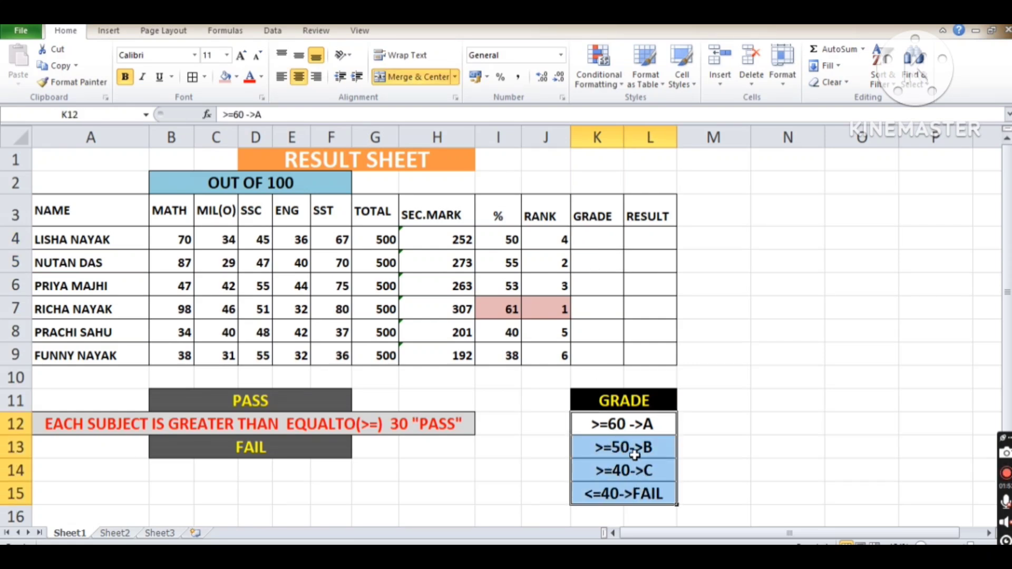
left_click(637, 425)
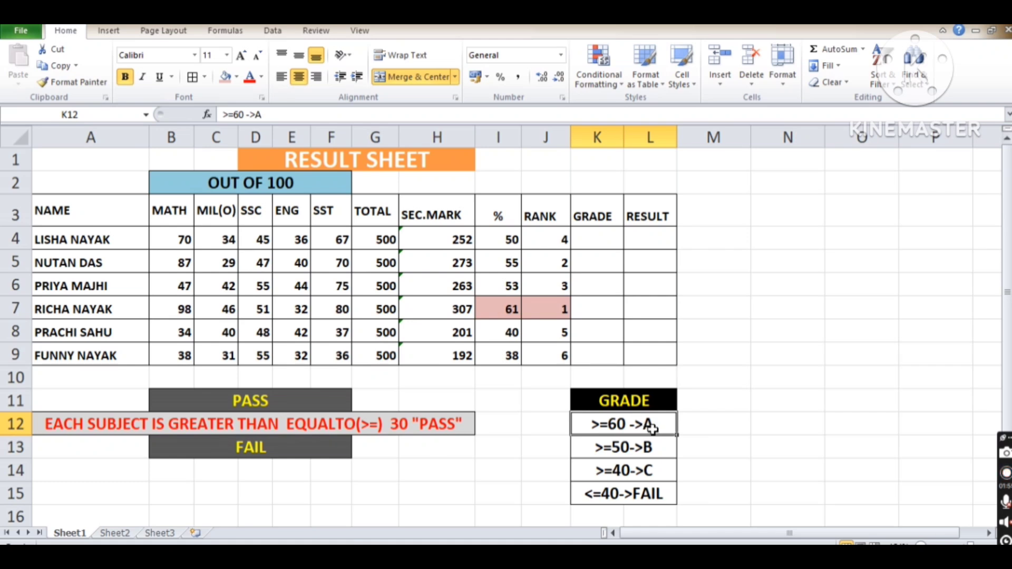
left_click(630, 449)
left_click(623, 468)
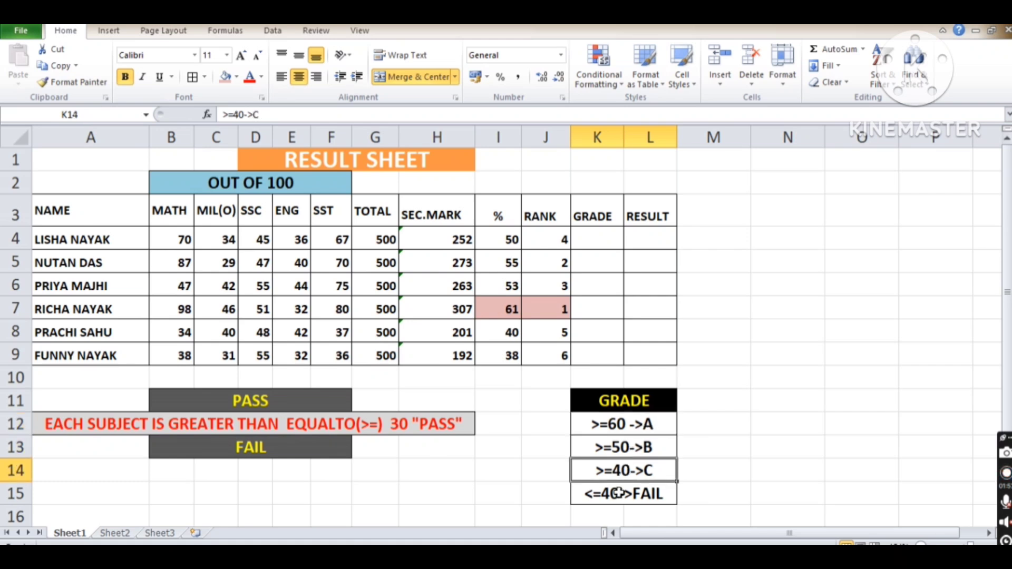
left_click(618, 495)
left_click(598, 244)
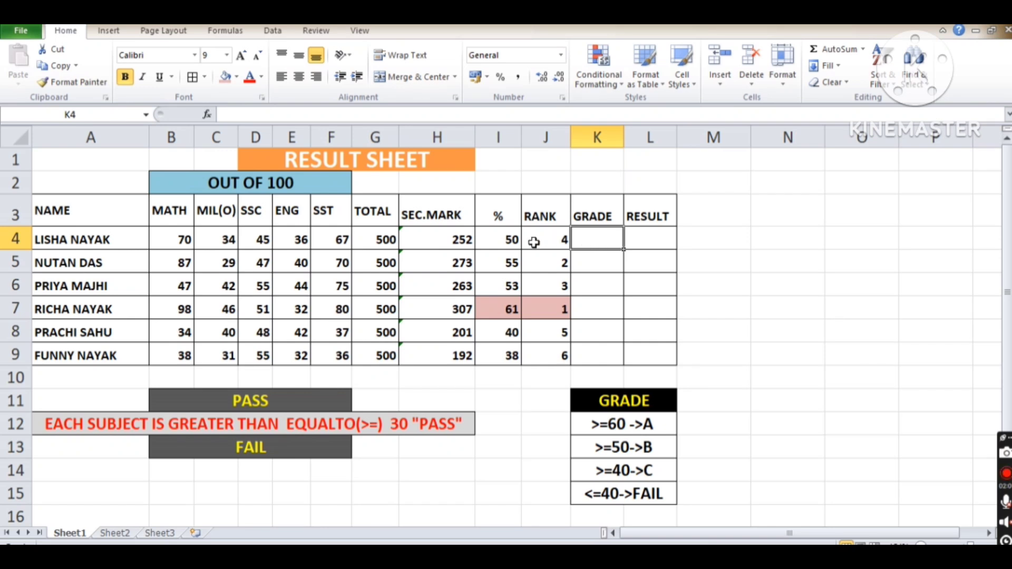
left_click_drag(509, 239, 478, 356)
left_click_drag(552, 241, 554, 331)
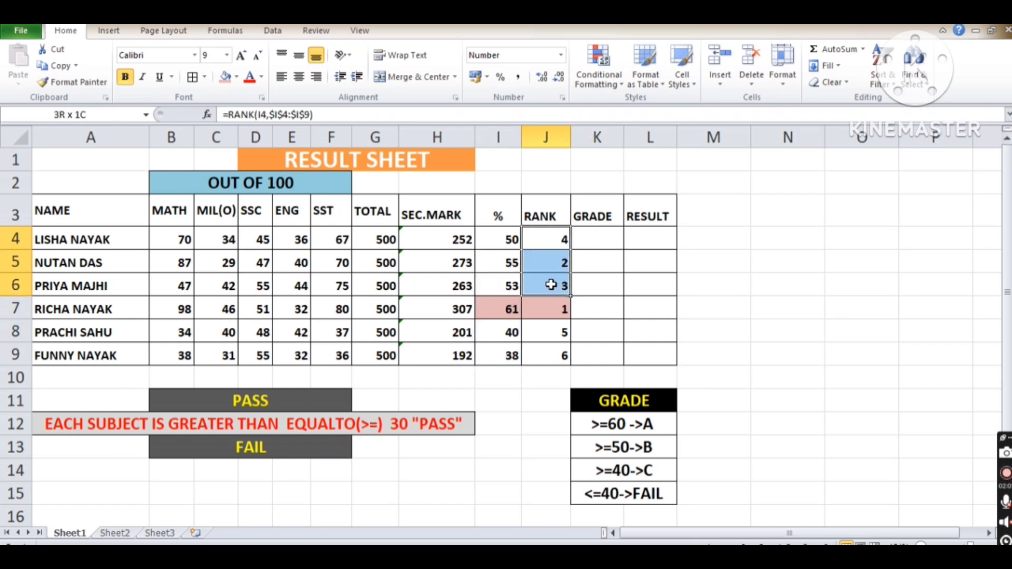
left_click(597, 238)
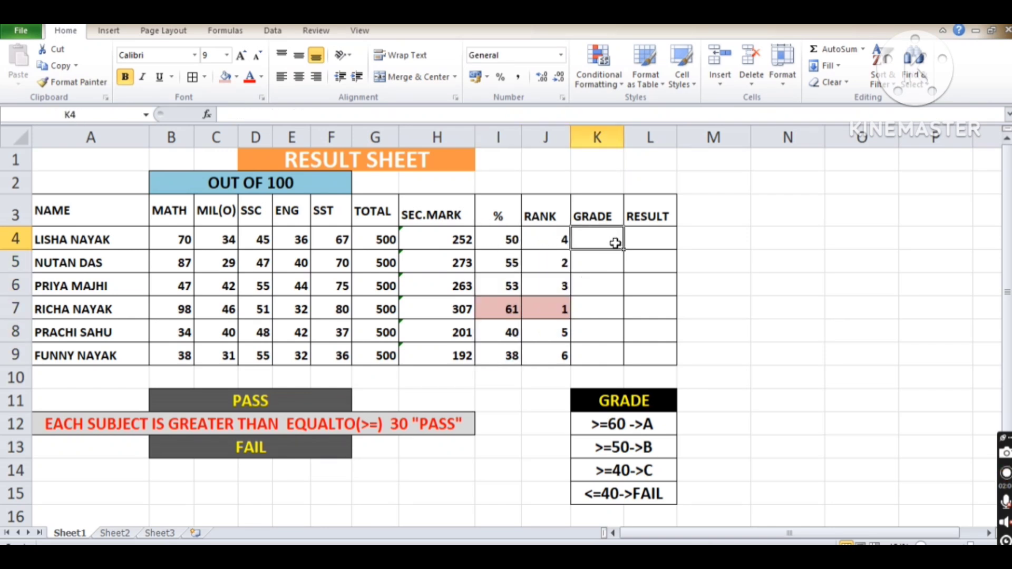
Type K4's nested IF grade formula: I4 >=60 gives A, >=50 B, >=40 C, else FAIL
type("=")
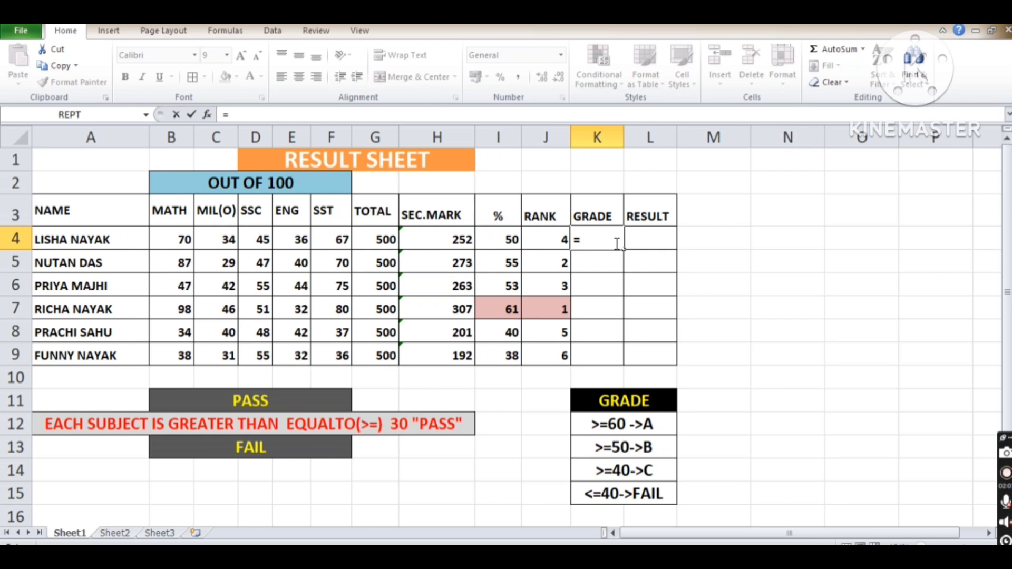
type("IF(")
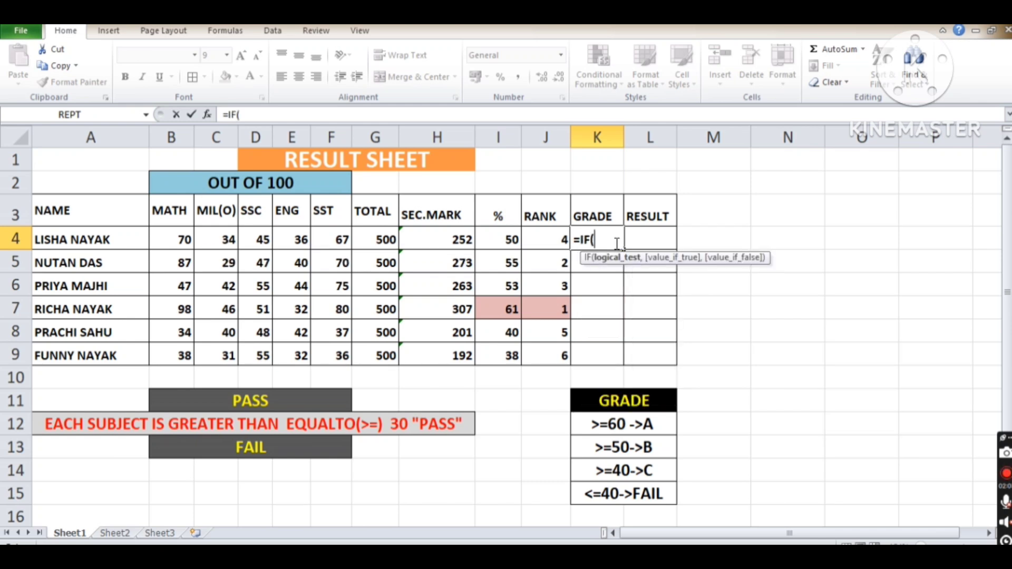
left_click(509, 240)
type(">=6")
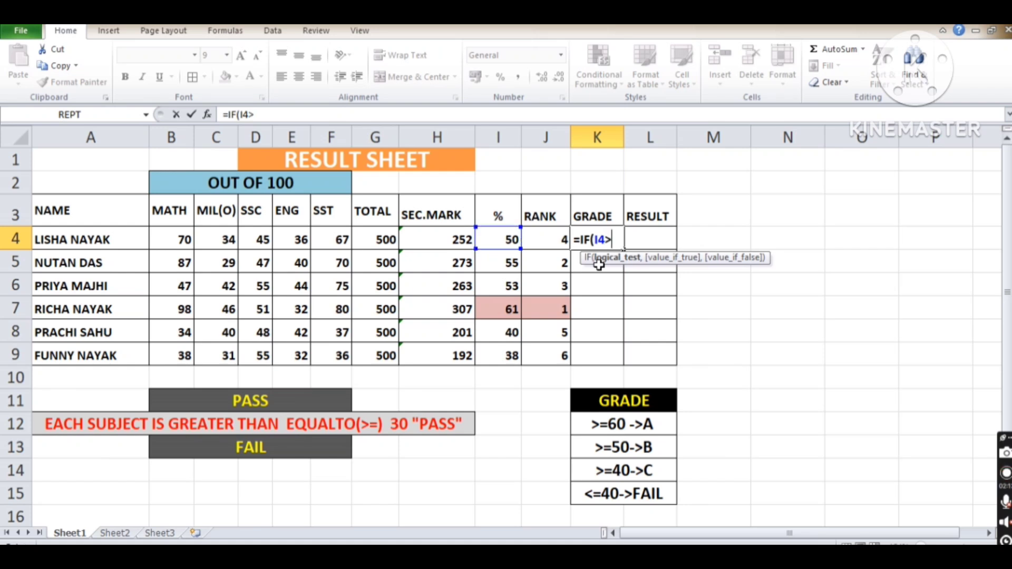
type("0,")
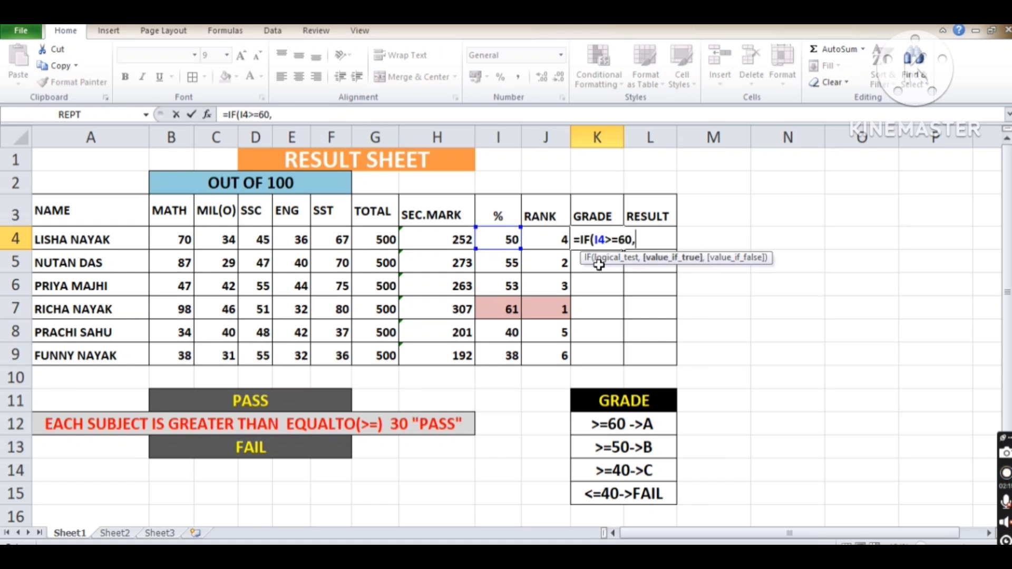
type("\"A\"")
type(",")
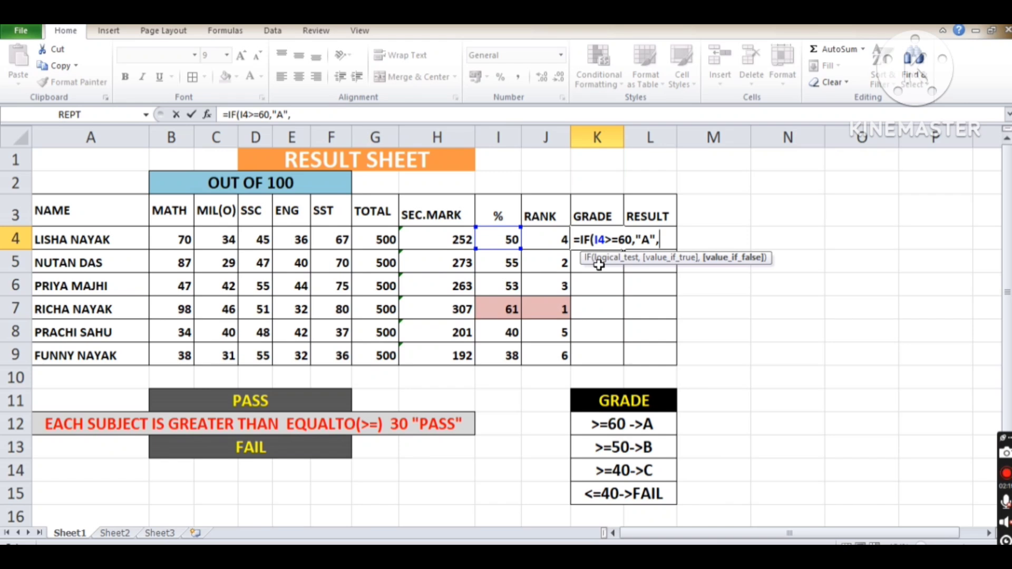
type("IF(")
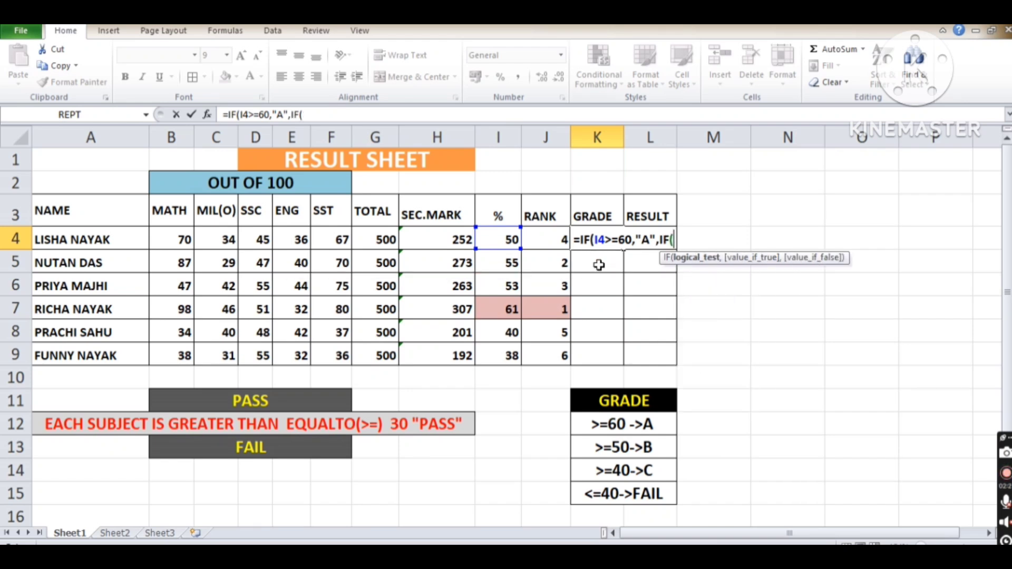
left_click(511, 240)
type(">=5")
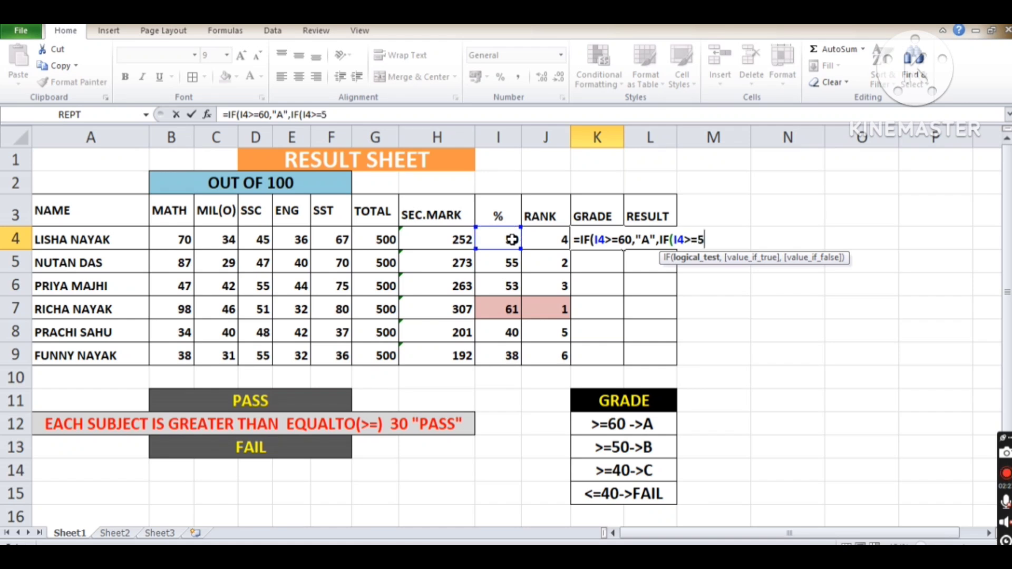
type("0,\"B\"")
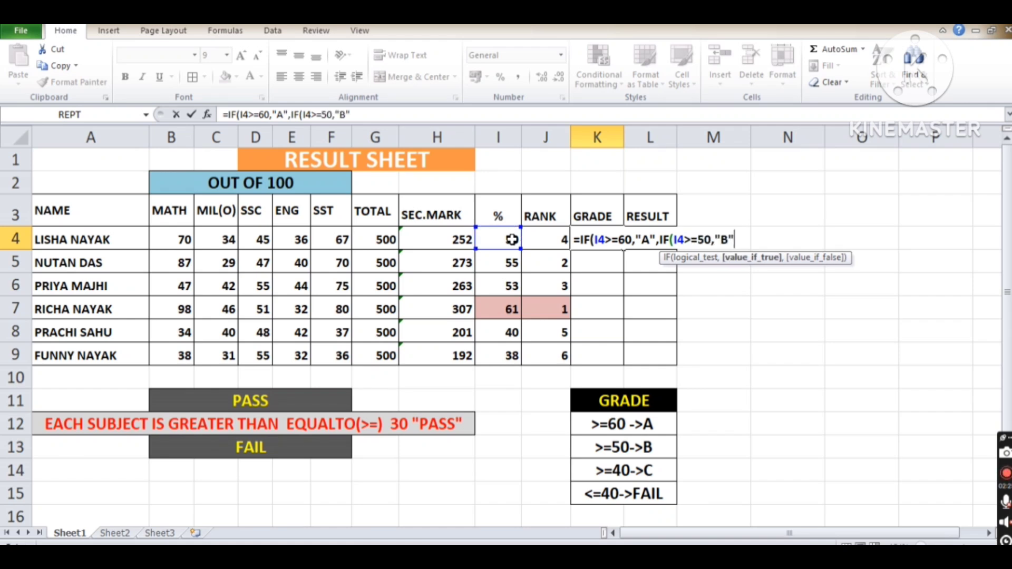
type(",I")
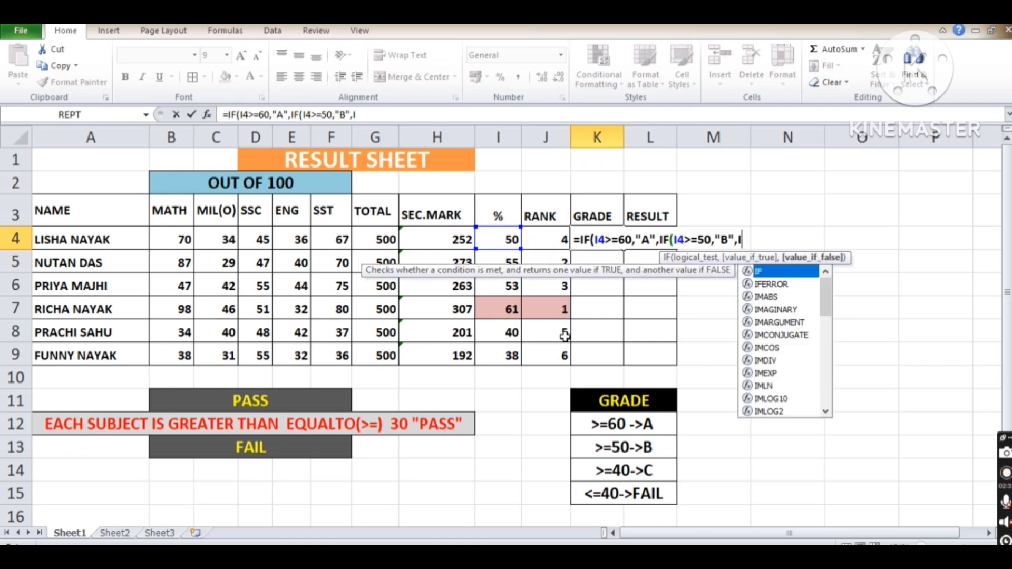
type("F(")
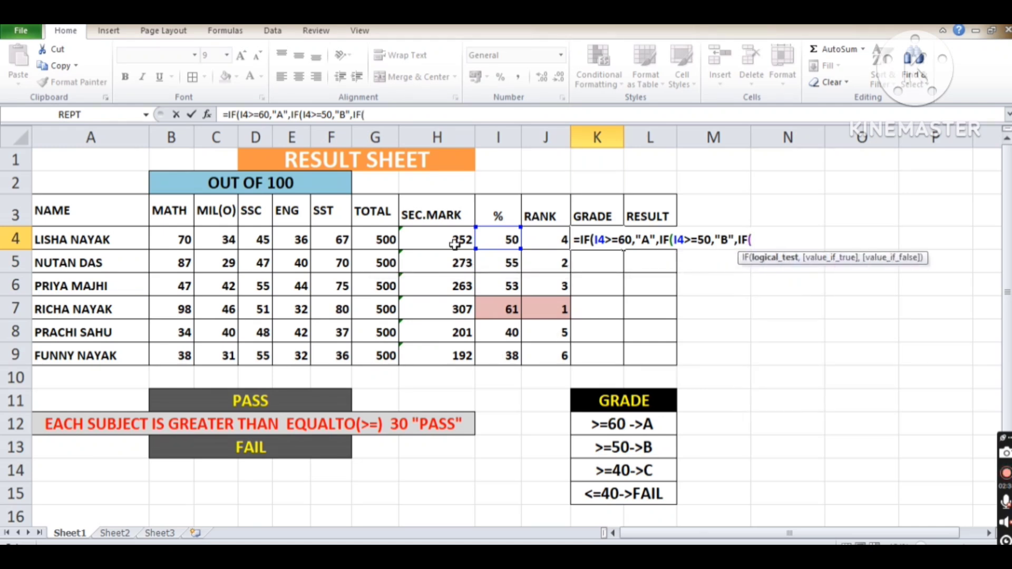
left_click(490, 239)
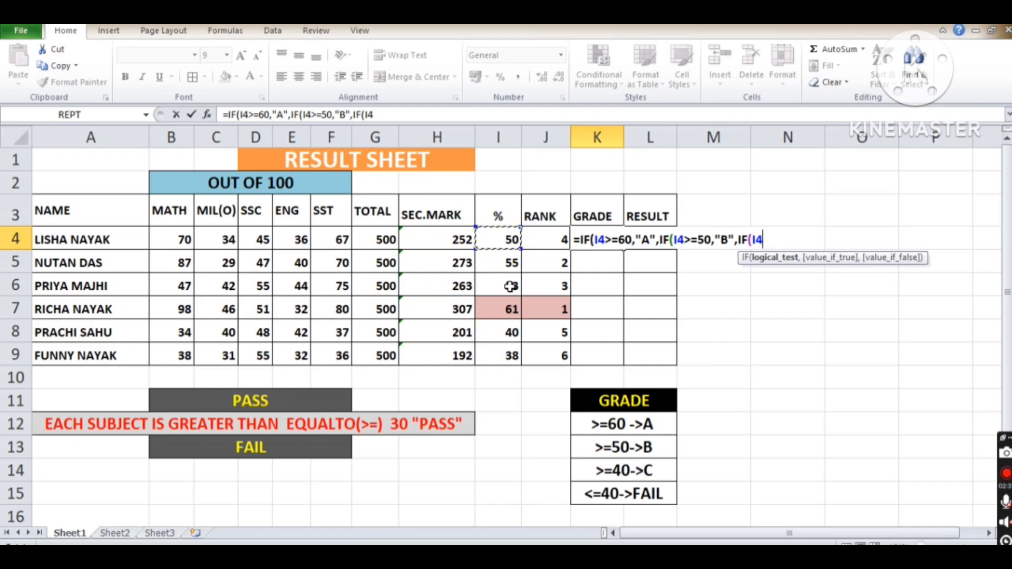
type(">=4")
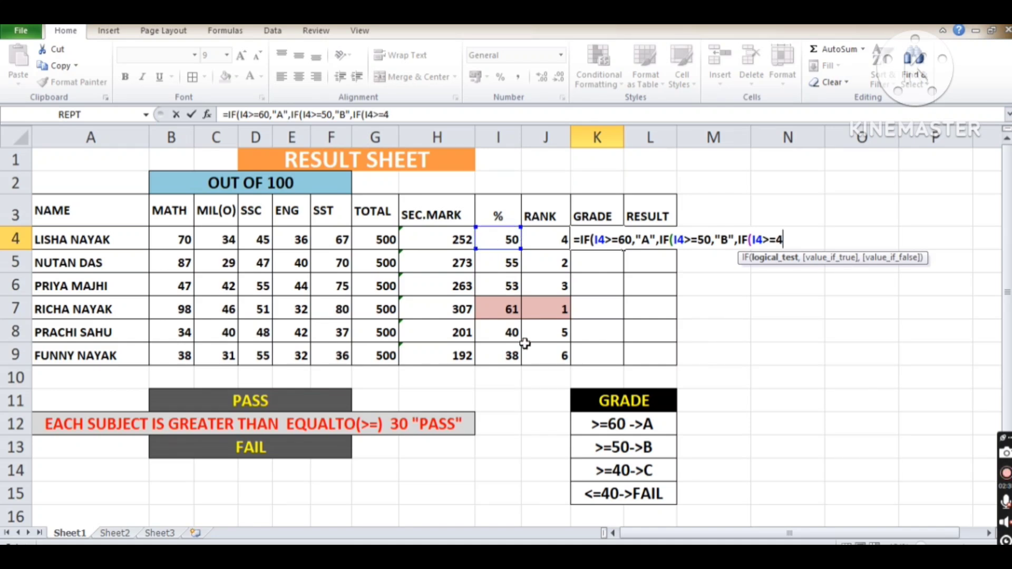
type("0,\"")
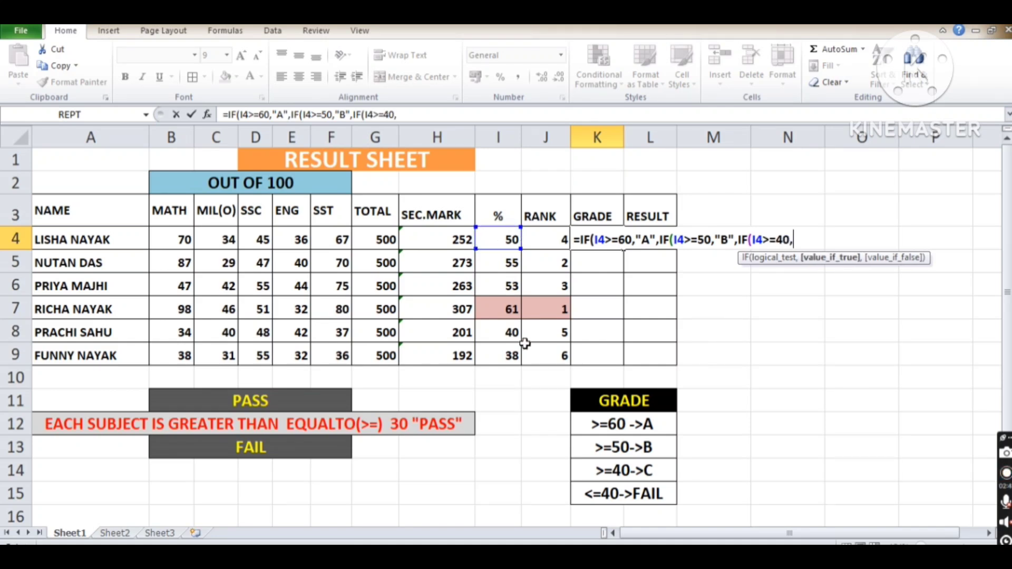
type("C\"")
type(",\"")
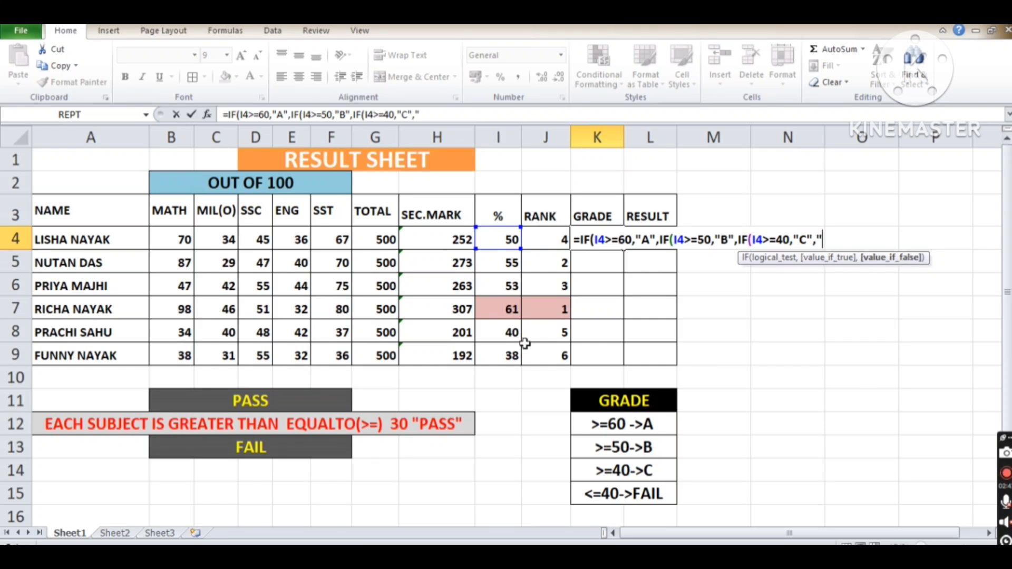
type("FAIL\"")
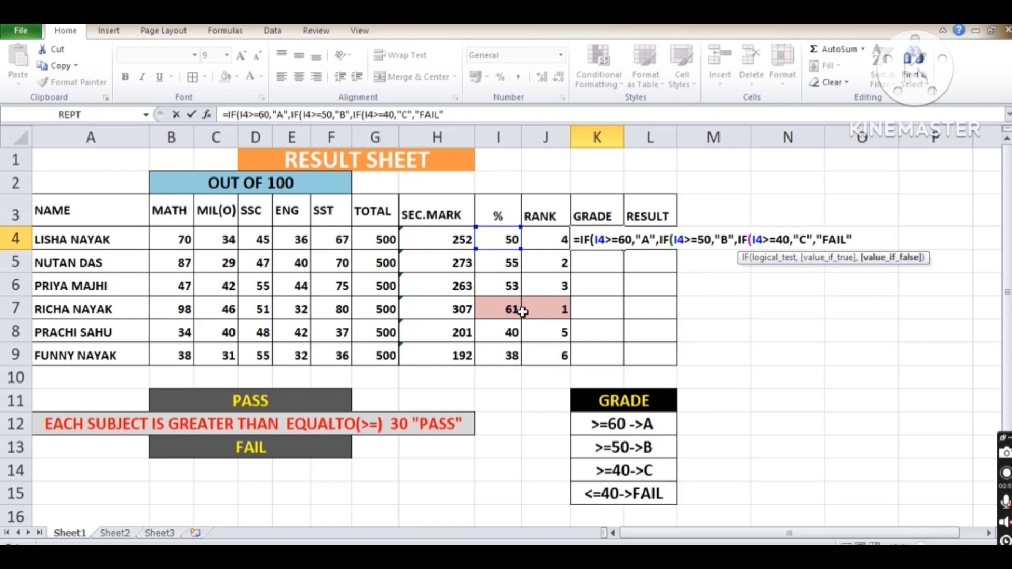
left_click(594, 238)
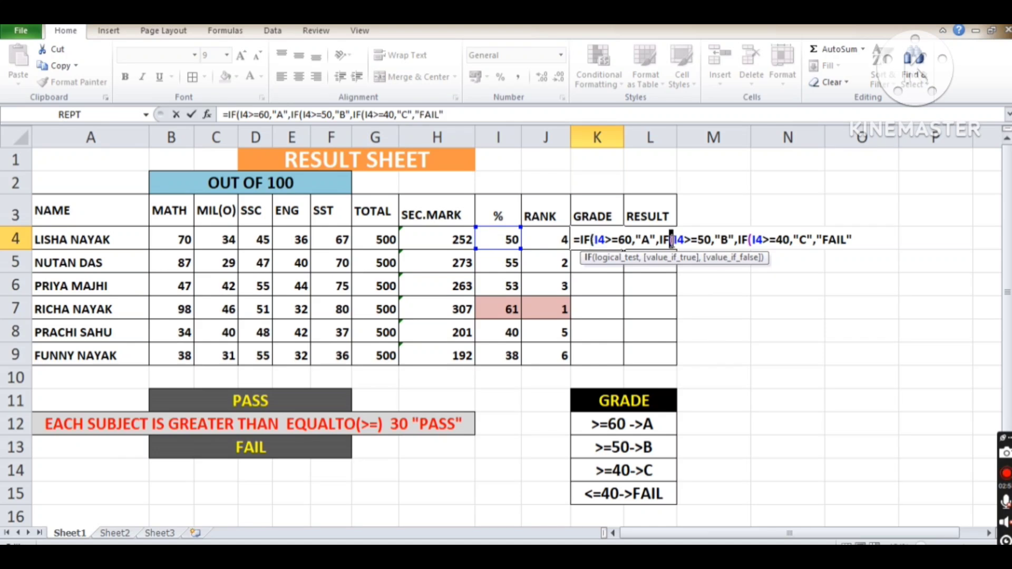
left_click(750, 240)
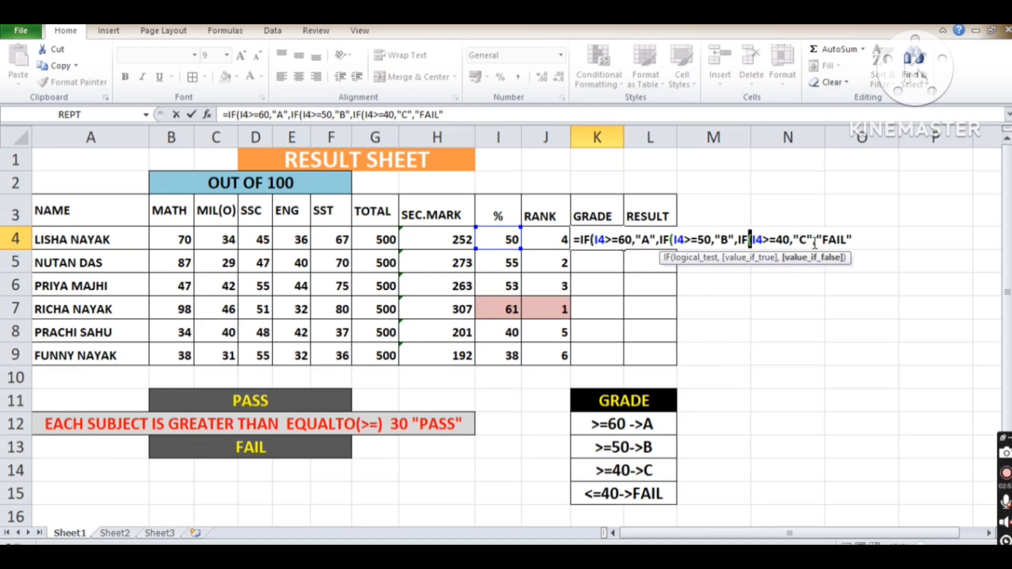
left_click(864, 239)
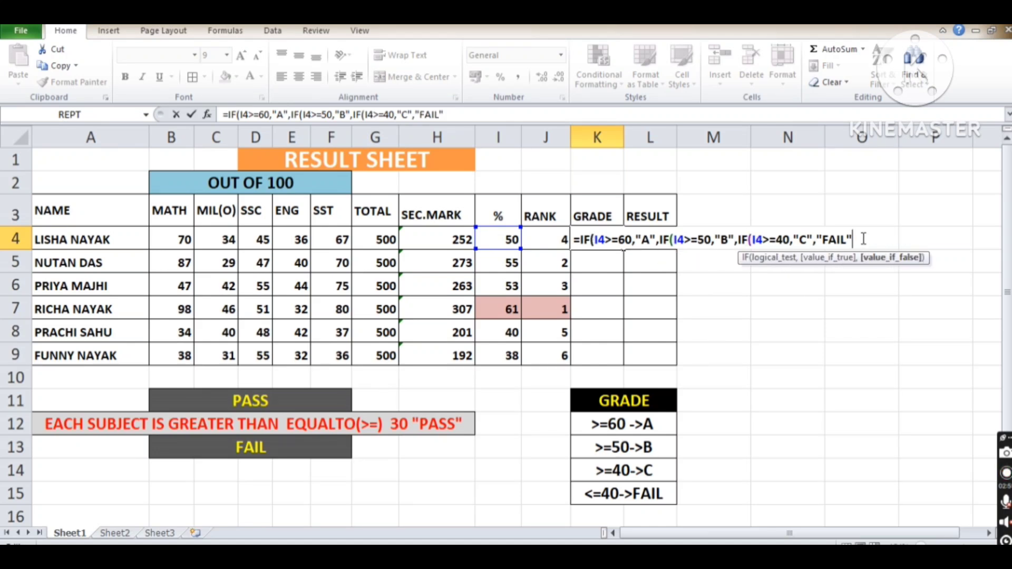
Close the grade formula in K4 and fill it down to K9
type("))")
key("Return")
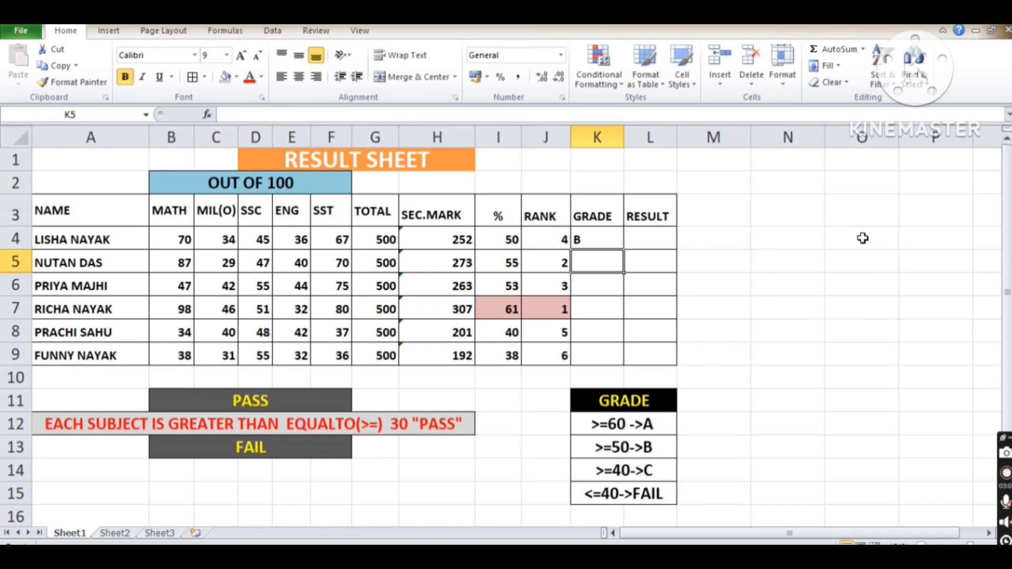
left_click(612, 240)
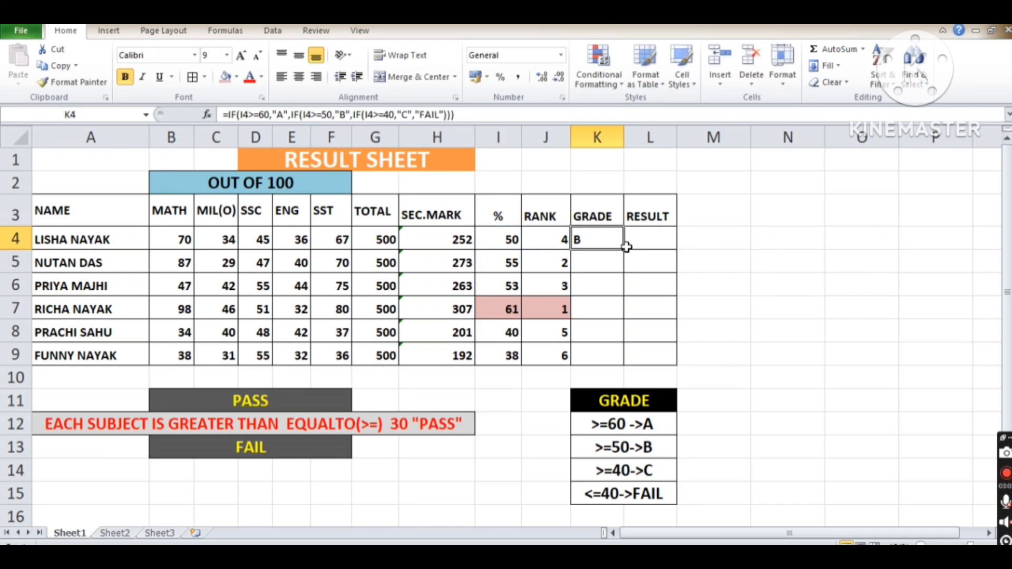
left_click_drag(624, 250, 612, 356)
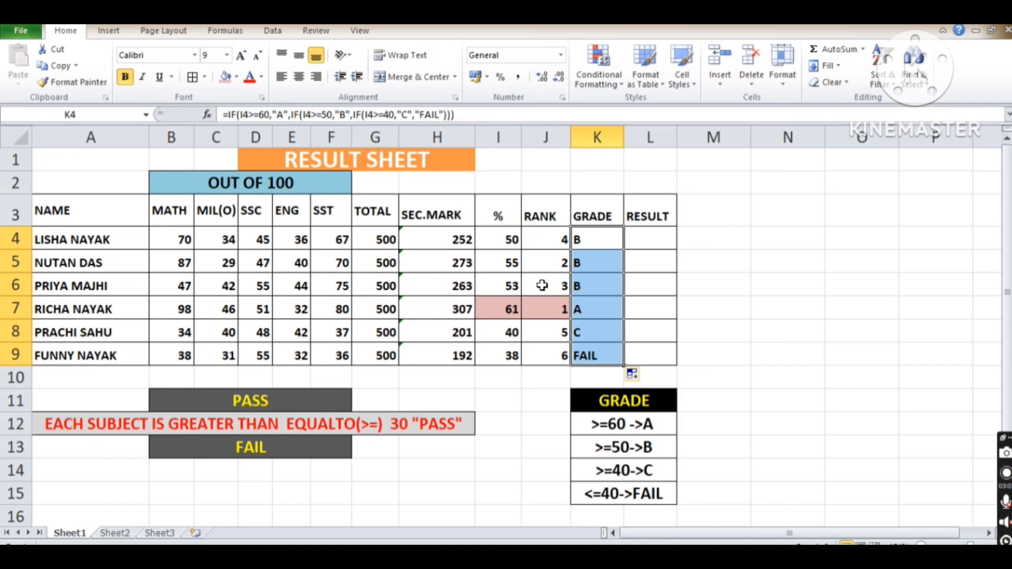
Check the A, C and FAIL grades in rows 7–9 against their percentages
left_click(586, 310)
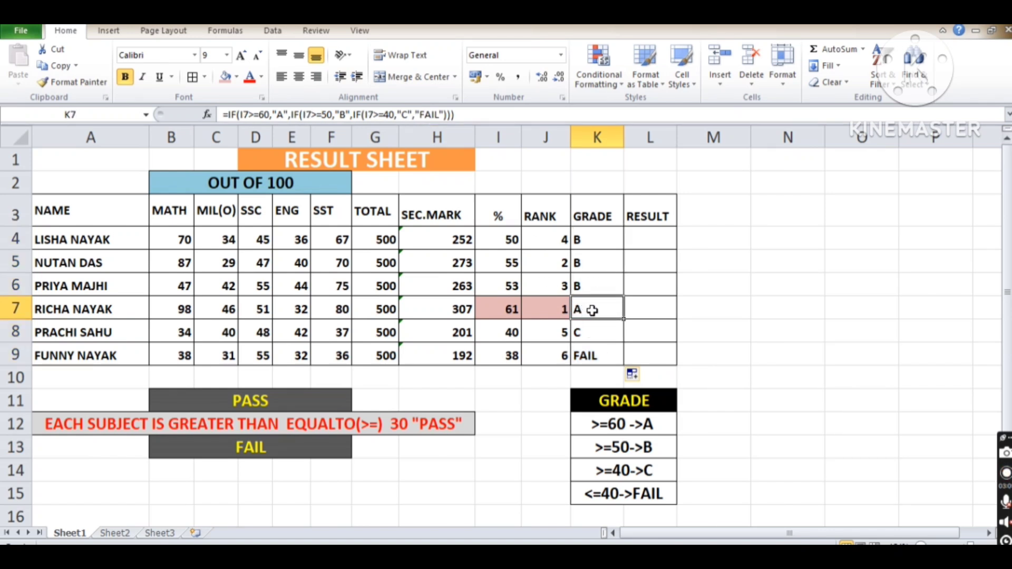
left_click(563, 313)
left_click(514, 308)
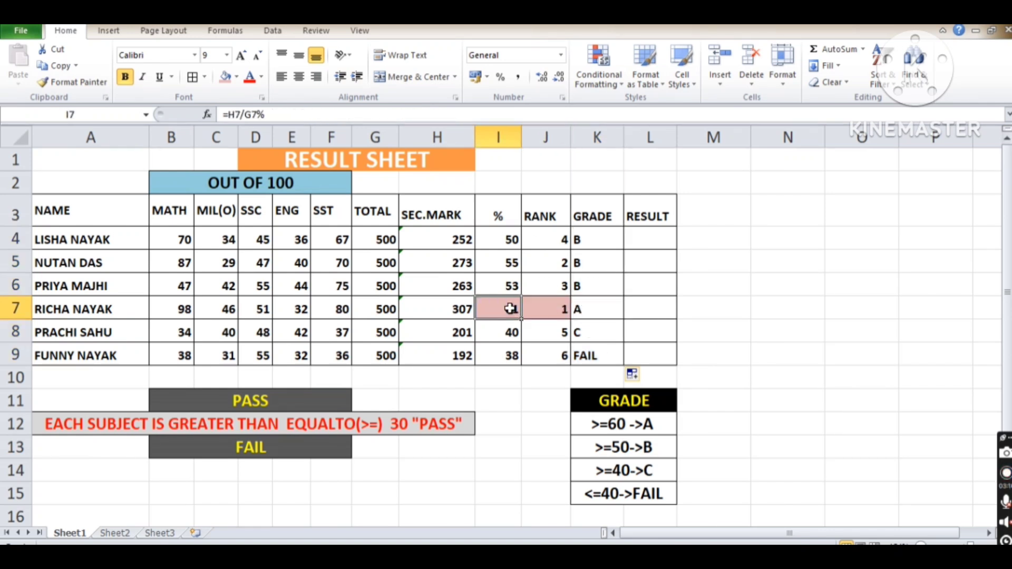
left_click(595, 310)
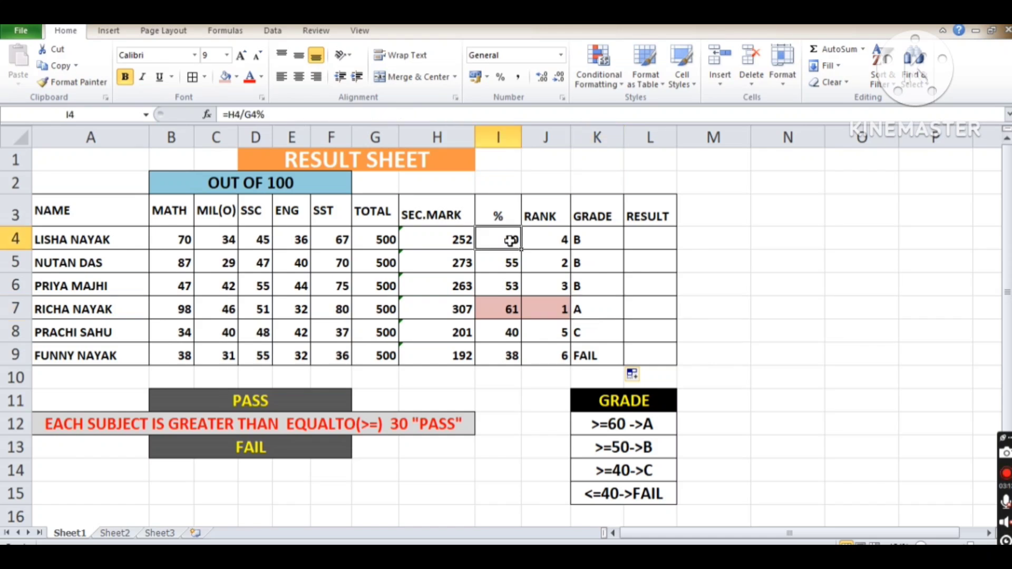
left_click_drag(512, 240, 510, 282)
left_click_drag(592, 284, 589, 310)
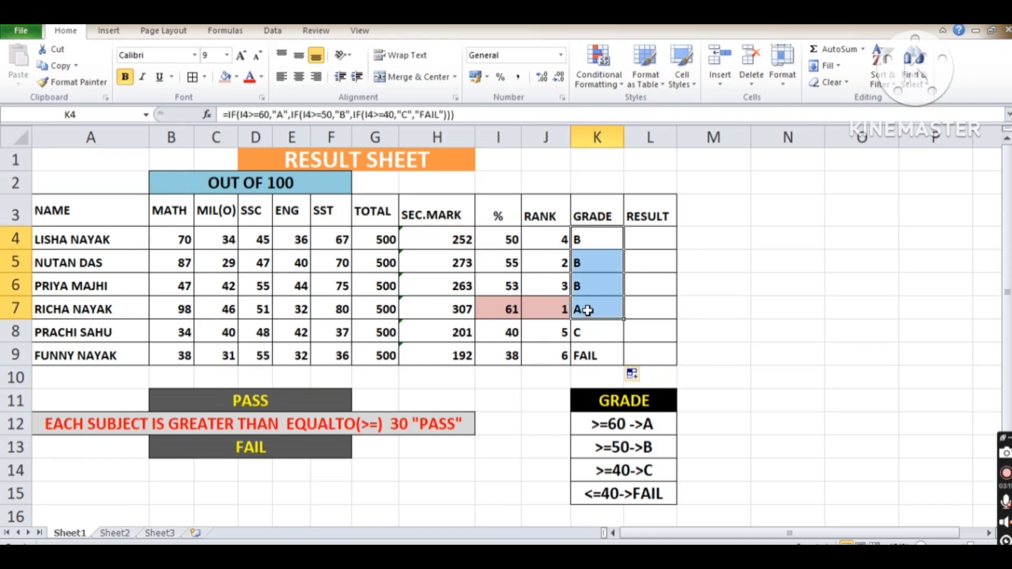
left_click(516, 337)
left_click(588, 340)
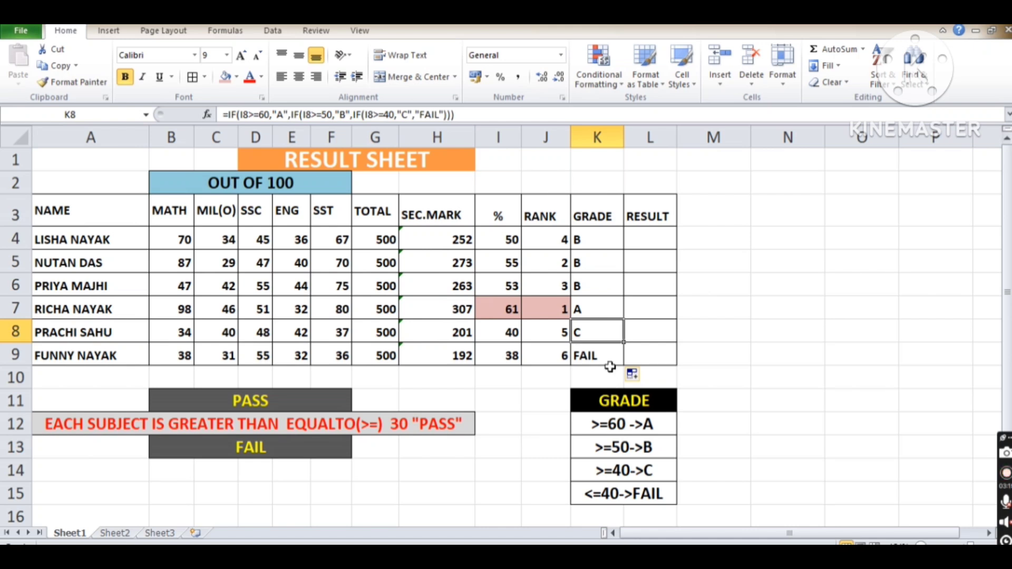
left_click(519, 352)
left_click(622, 497)
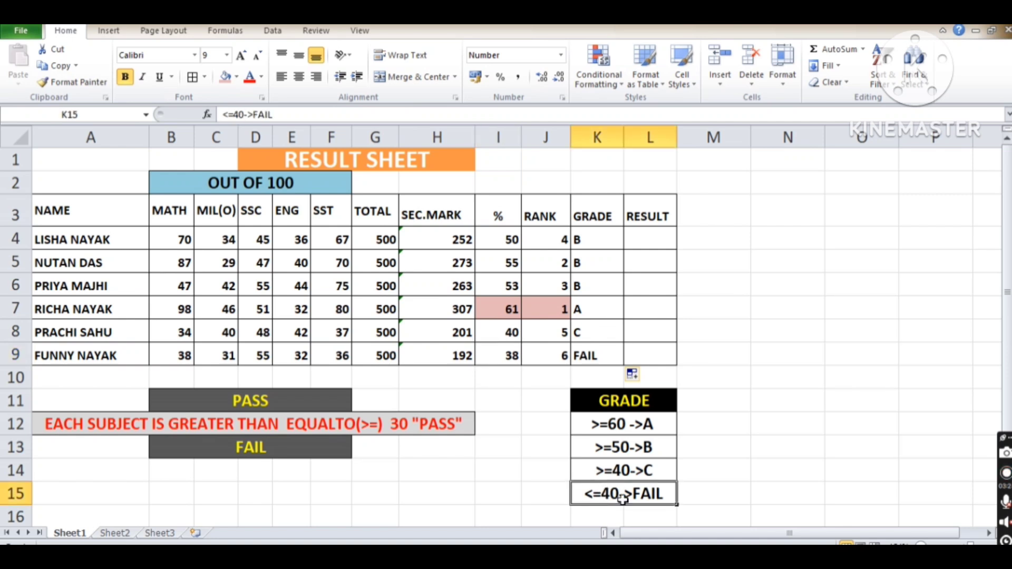
left_click(590, 351)
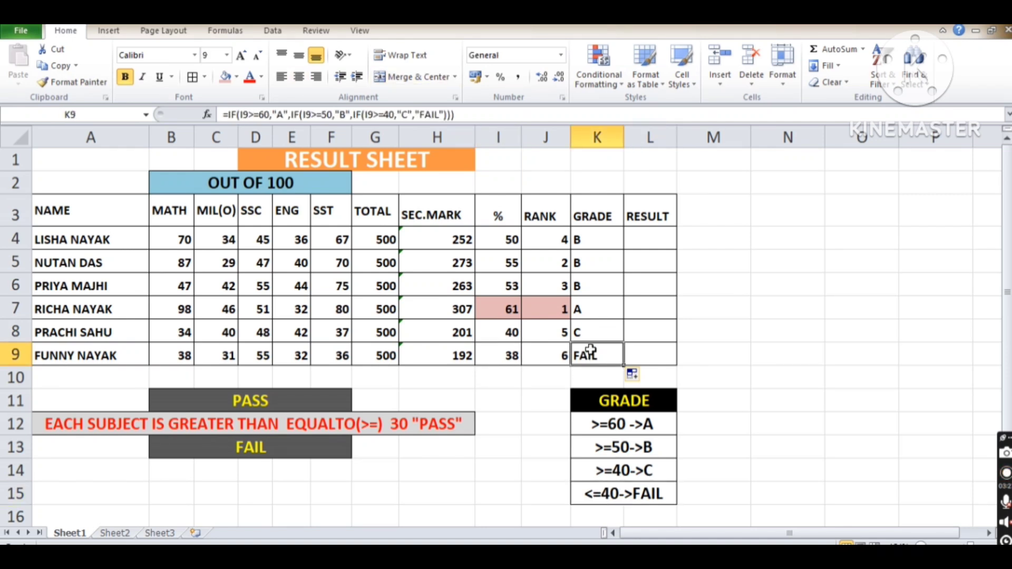
left_click(647, 237)
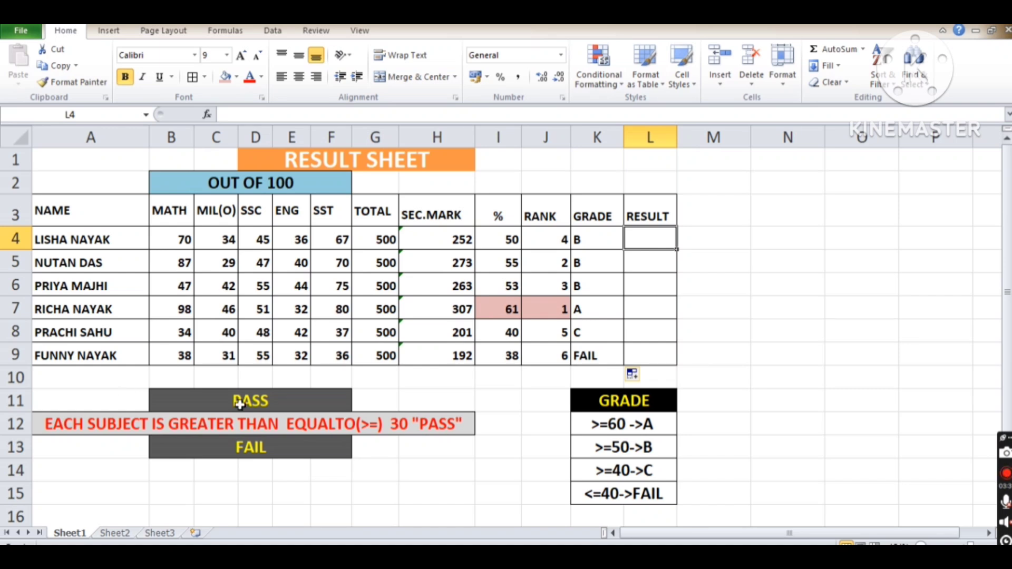
left_click(55, 429)
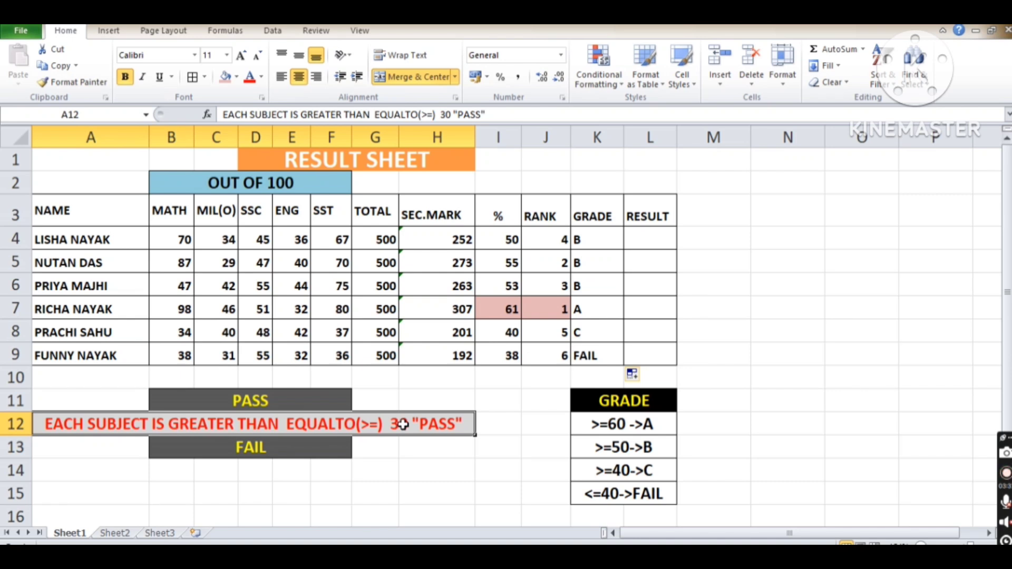
left_click(651, 245)
left_click(179, 236)
left_click(217, 238)
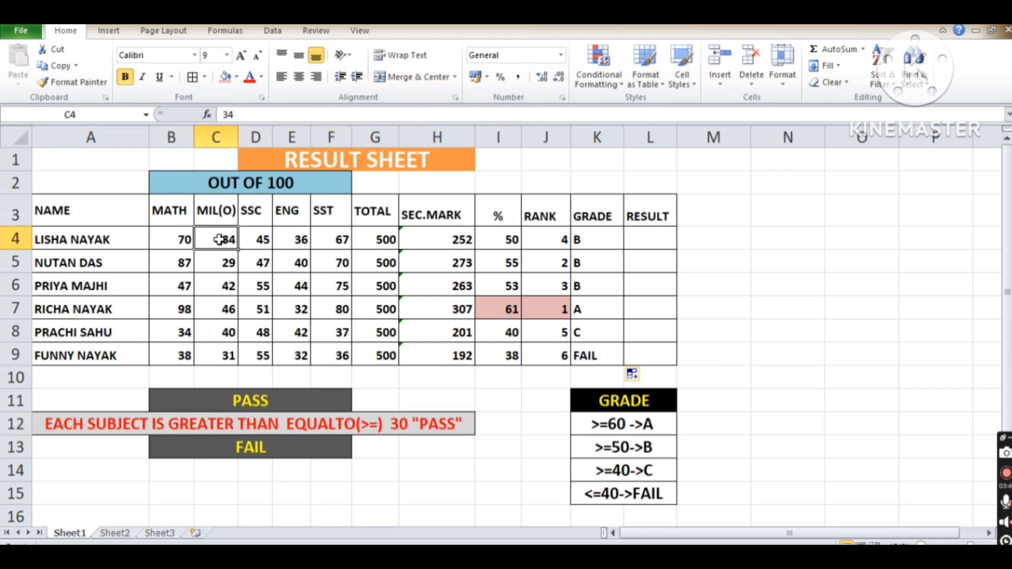
left_click(263, 241)
left_click(289, 239)
left_click(324, 241)
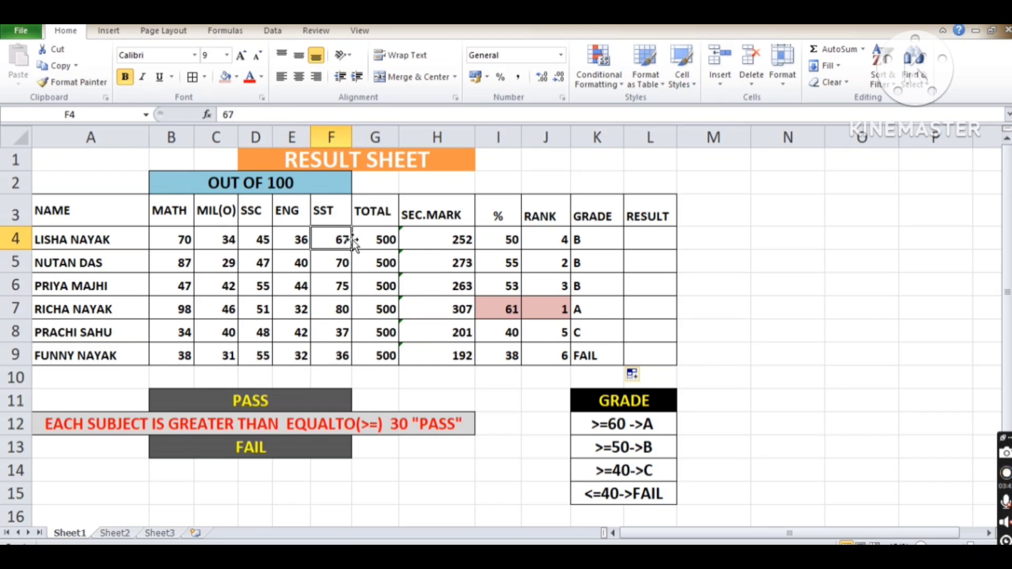
left_click(638, 245)
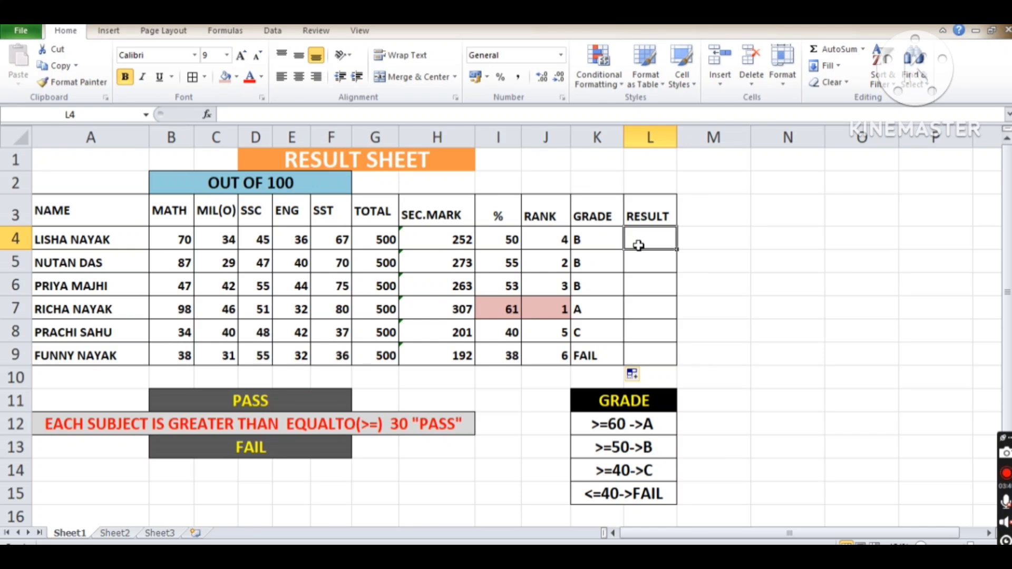
Enter =IF(AND(B4>=30,C4>=30,D4>=30,E4>=30,F4>=30),"PASS","FAIL") in L4
type("=IF")
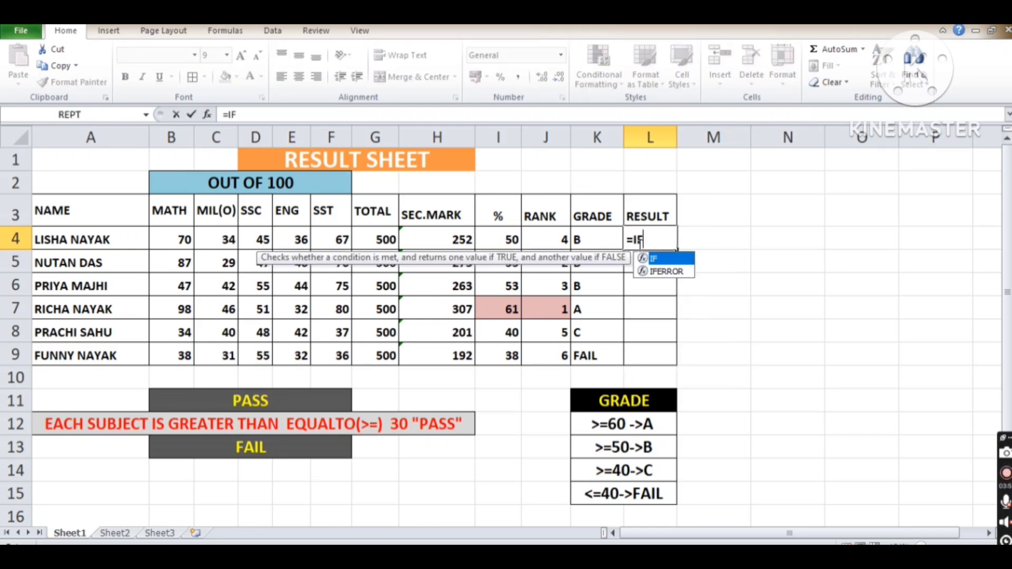
type("(AND")
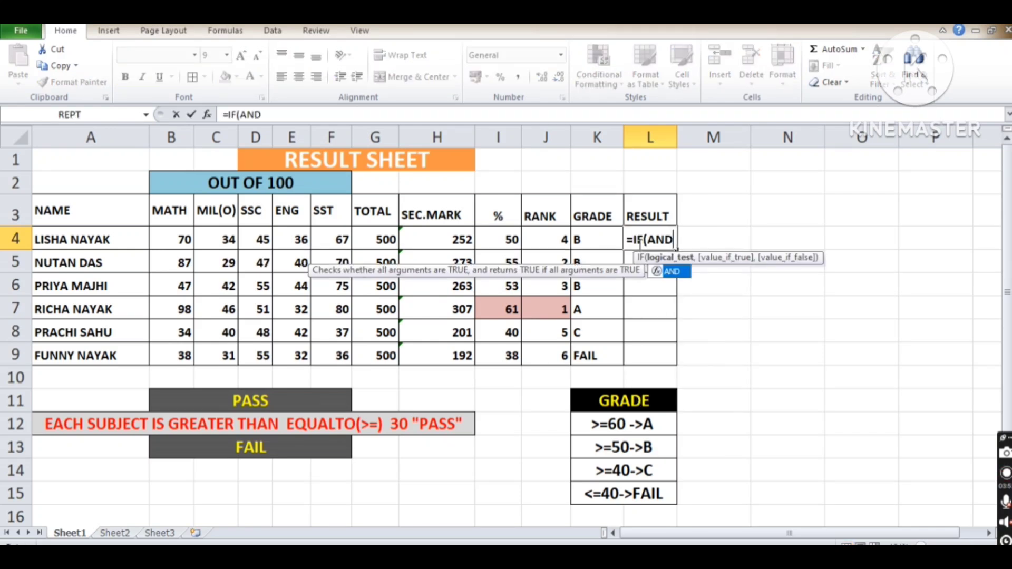
type("(")
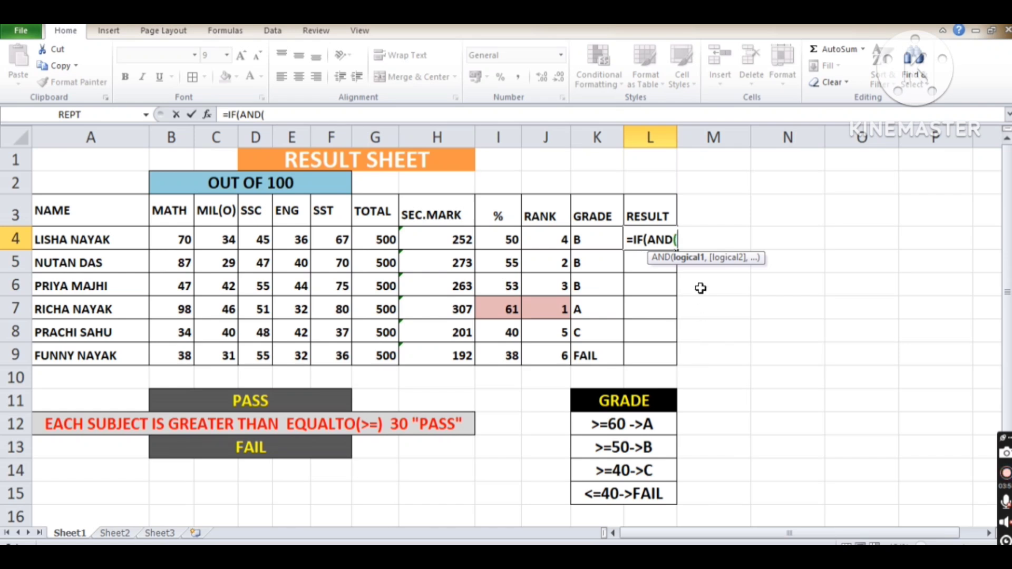
left_click(166, 241)
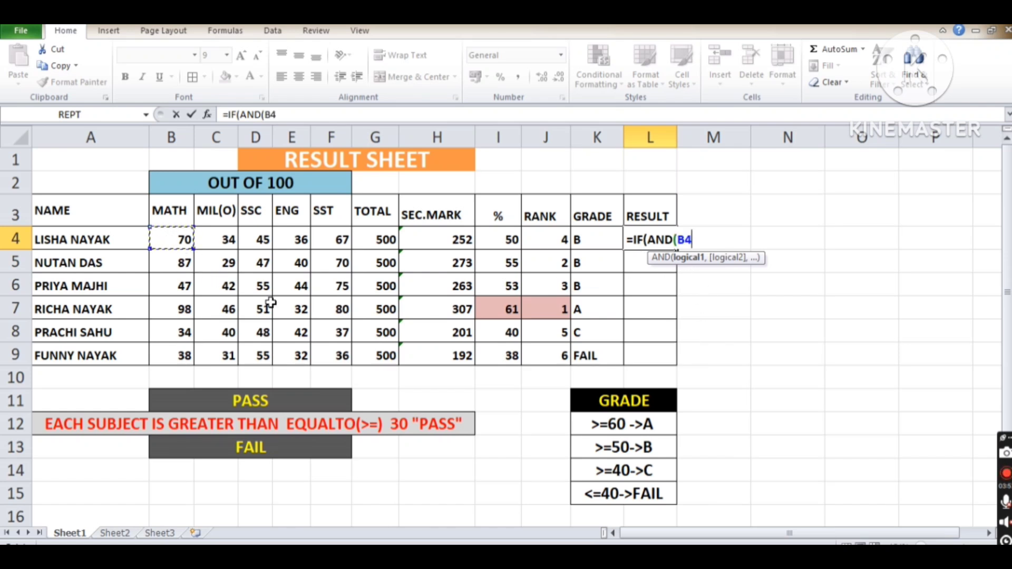
type(">=3")
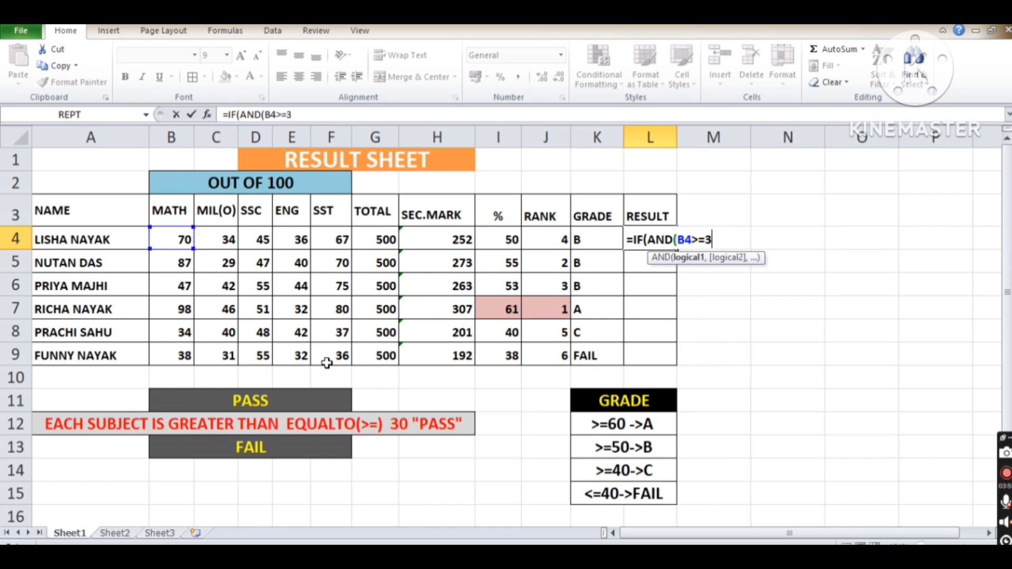
type("0,")
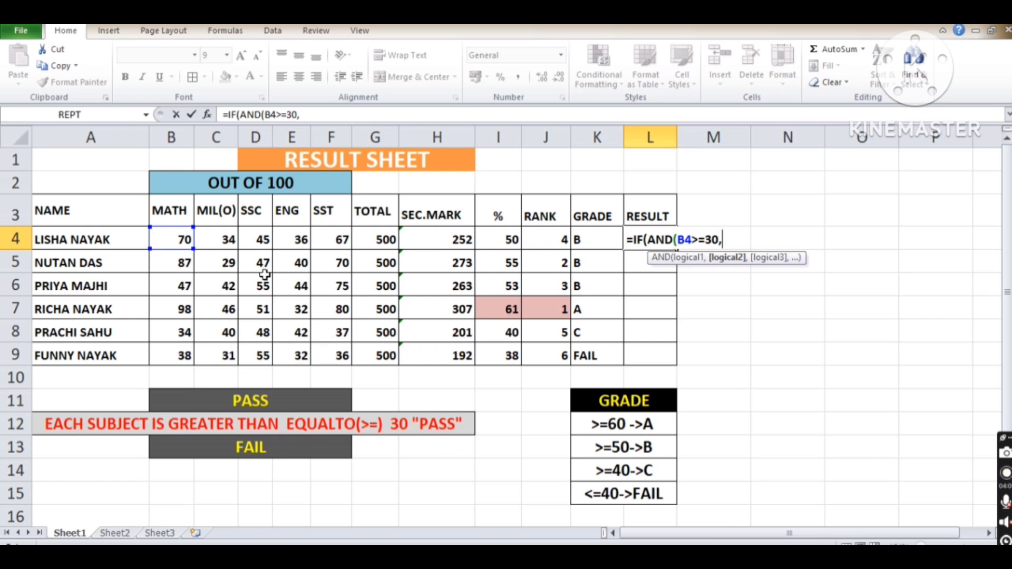
left_click(230, 247)
type(">=")
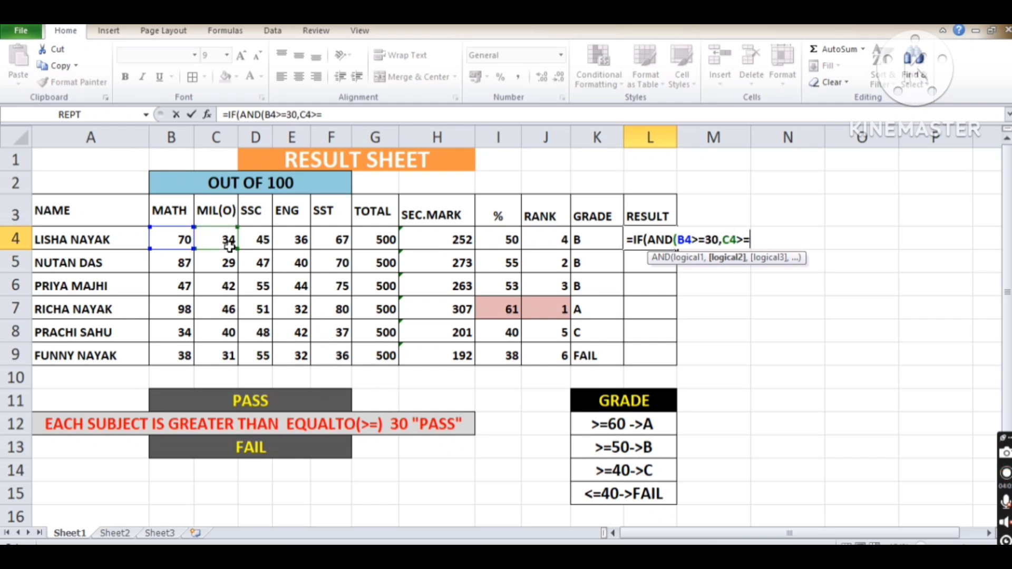
type("30,")
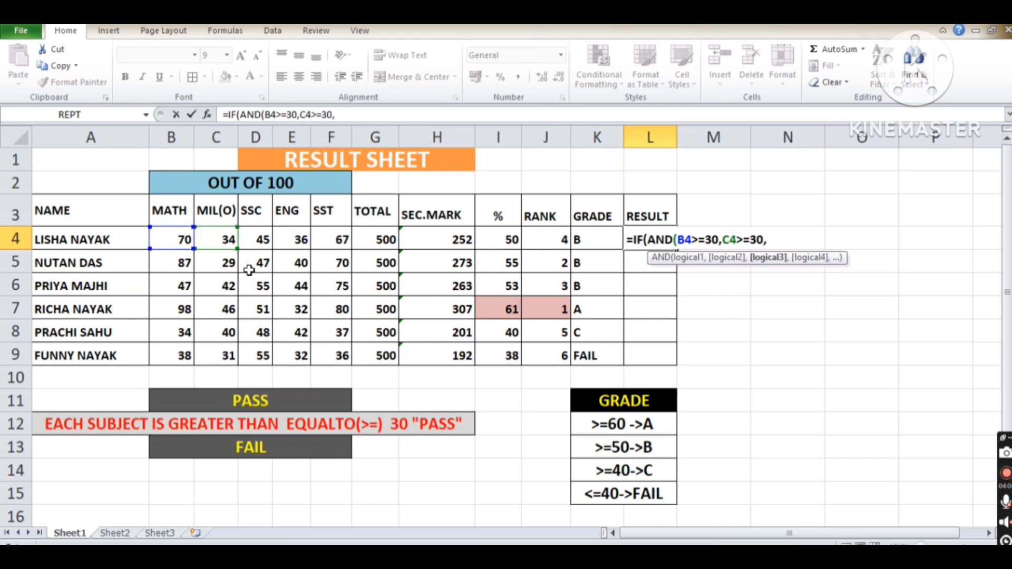
left_click(262, 246)
type(">")
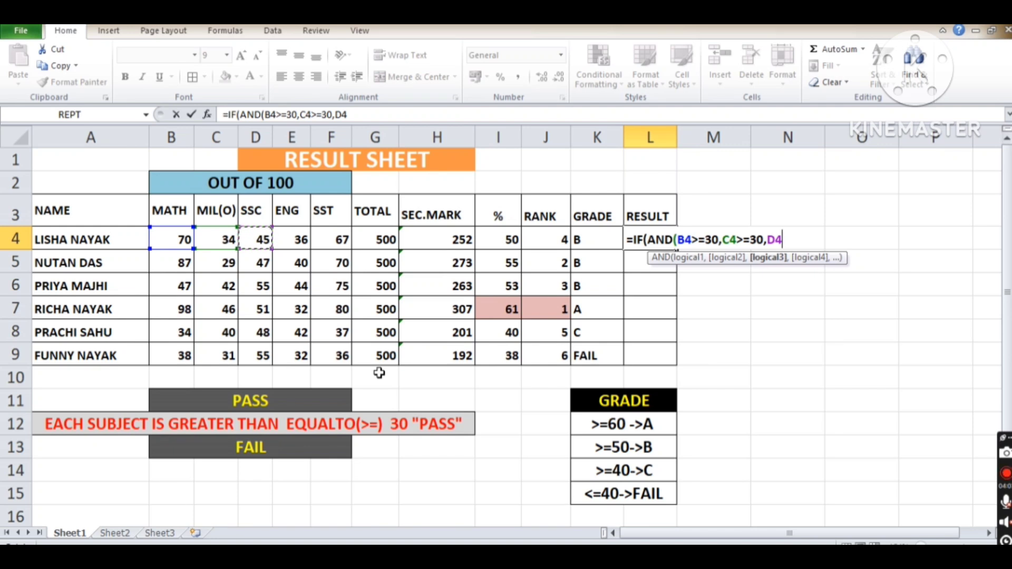
type("=30,")
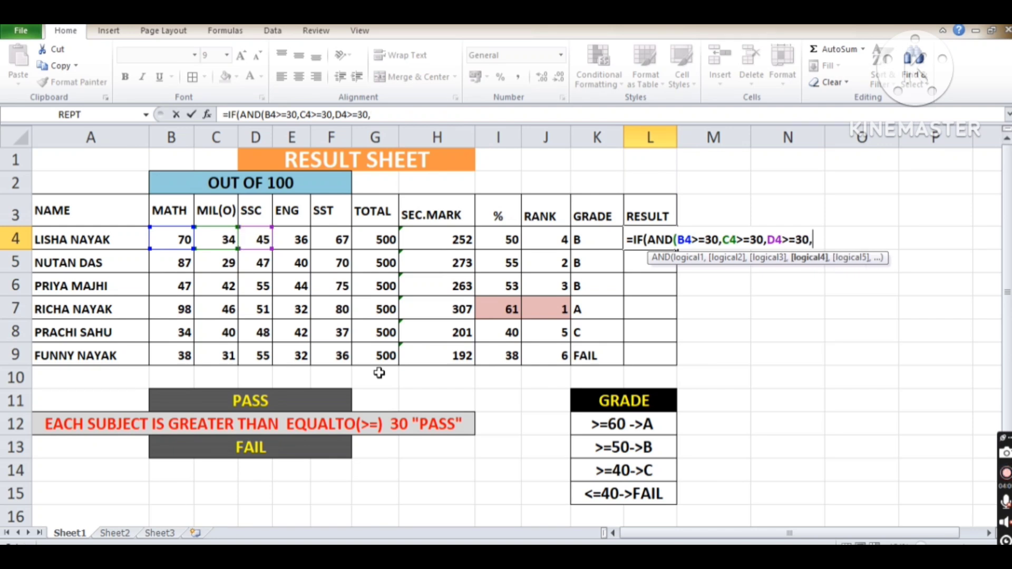
left_click(297, 245)
type(">=")
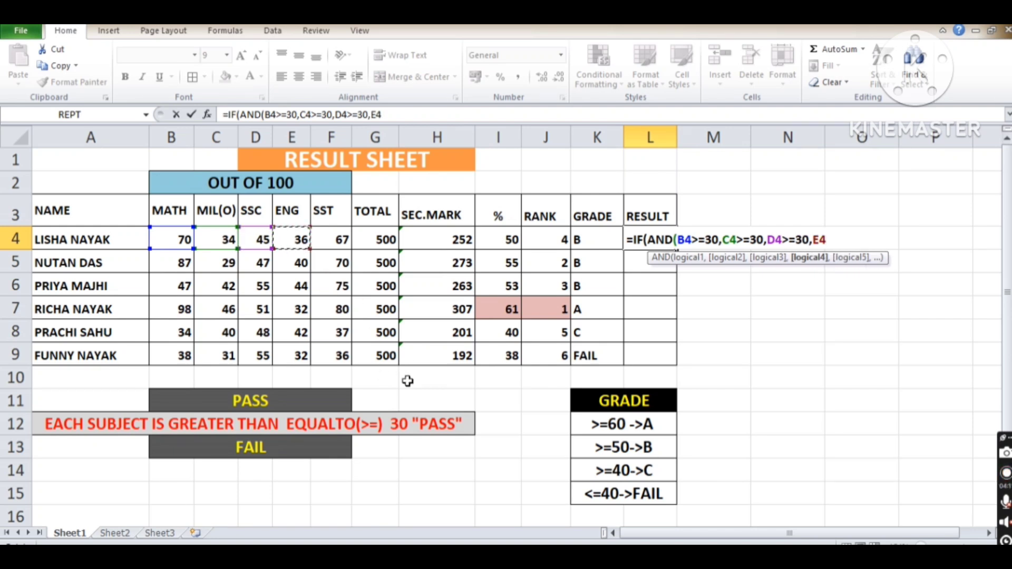
type("30,")
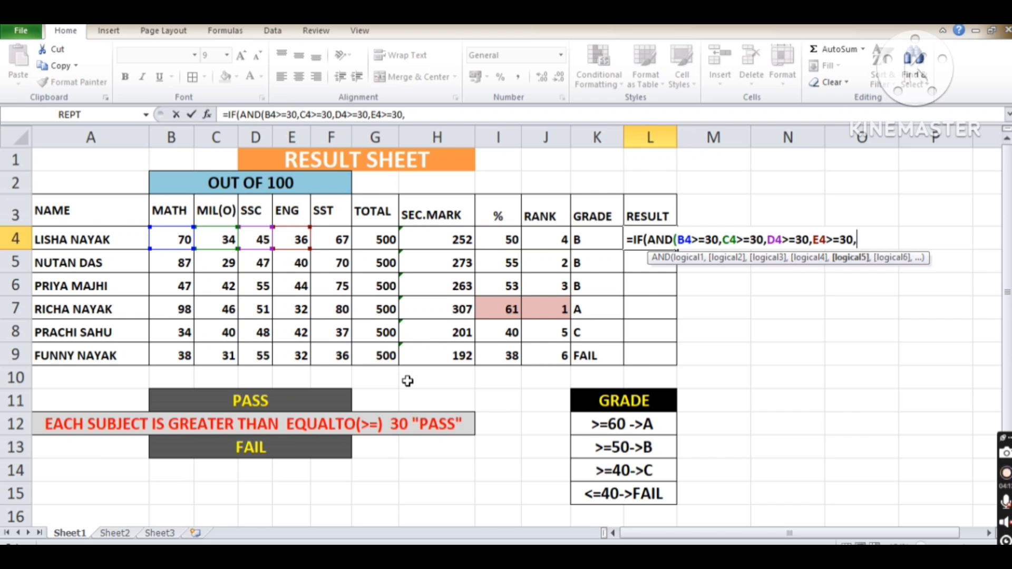
left_click(339, 243)
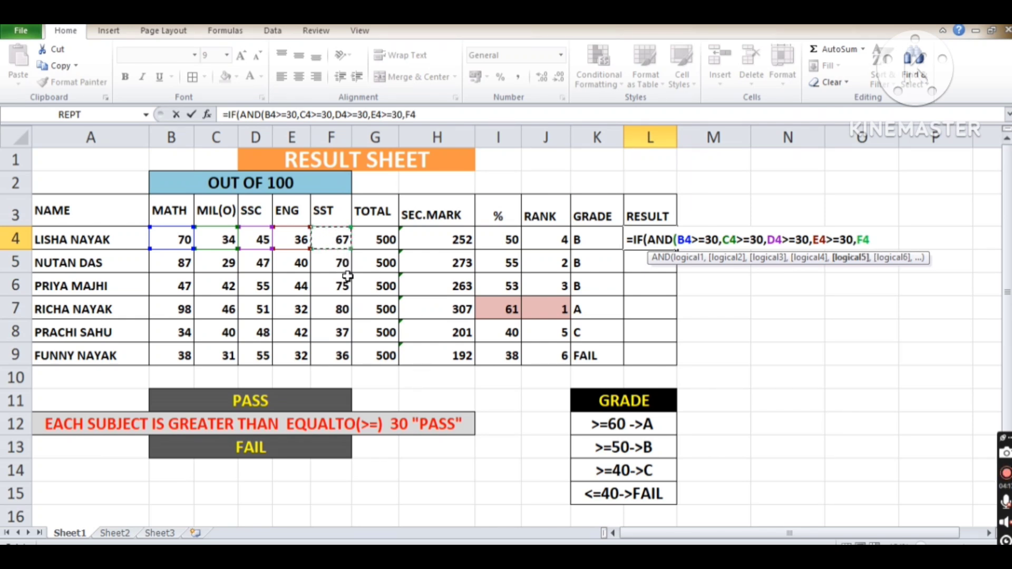
type(">=30)")
type(",\"P")
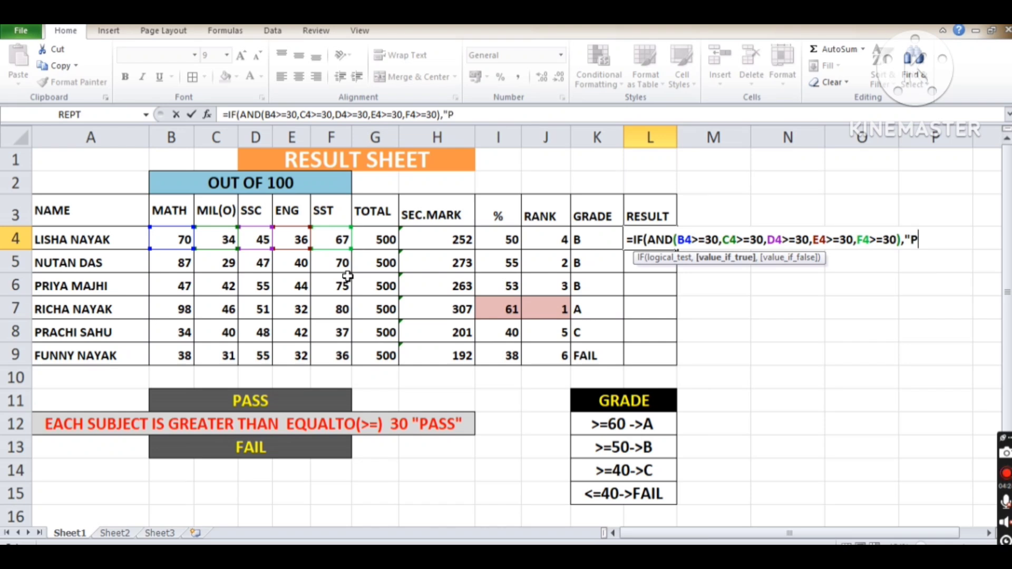
type("ASS\",\"")
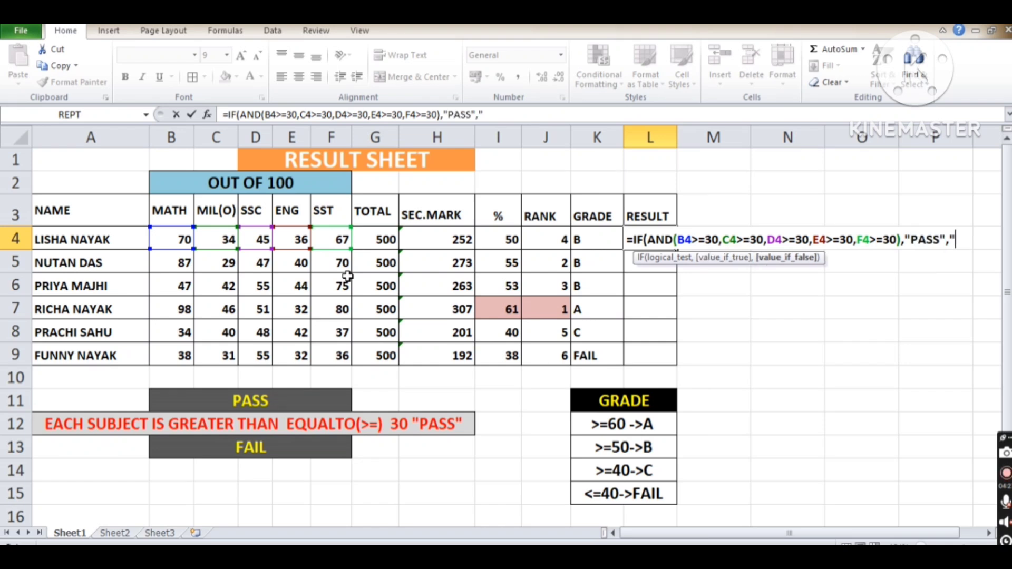
type("FAIL\")")
key("Return")
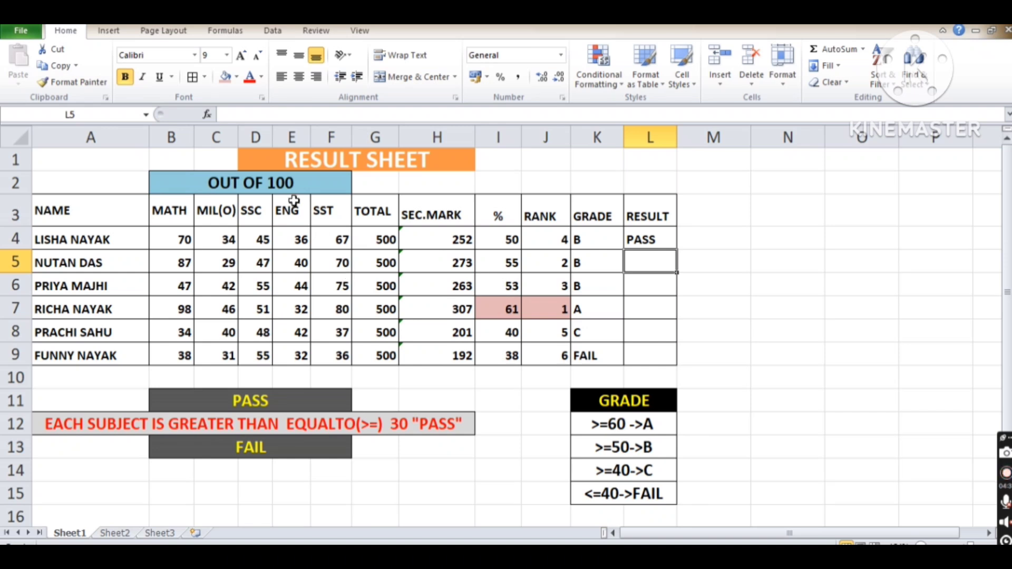
Fill L4's pass/fail formula down to L9, giving FAIL only in row 5
left_click(651, 245)
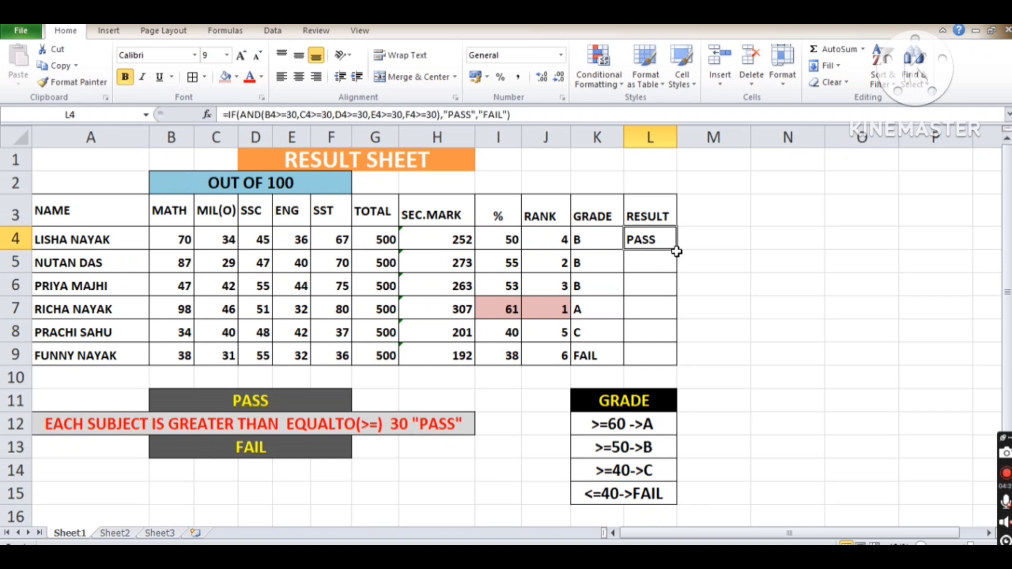
left_click_drag(677, 251, 678, 366)
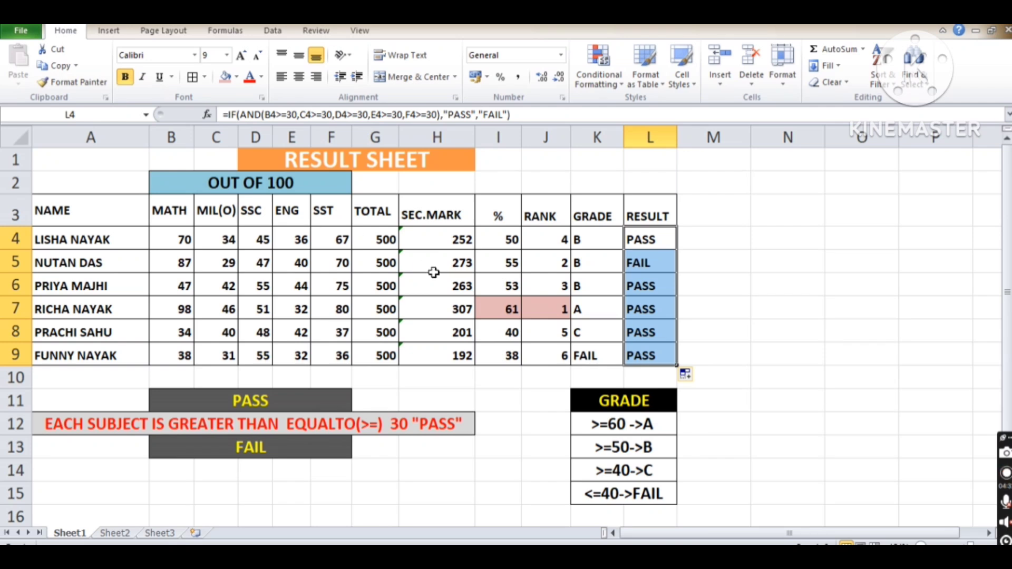
left_click(650, 263)
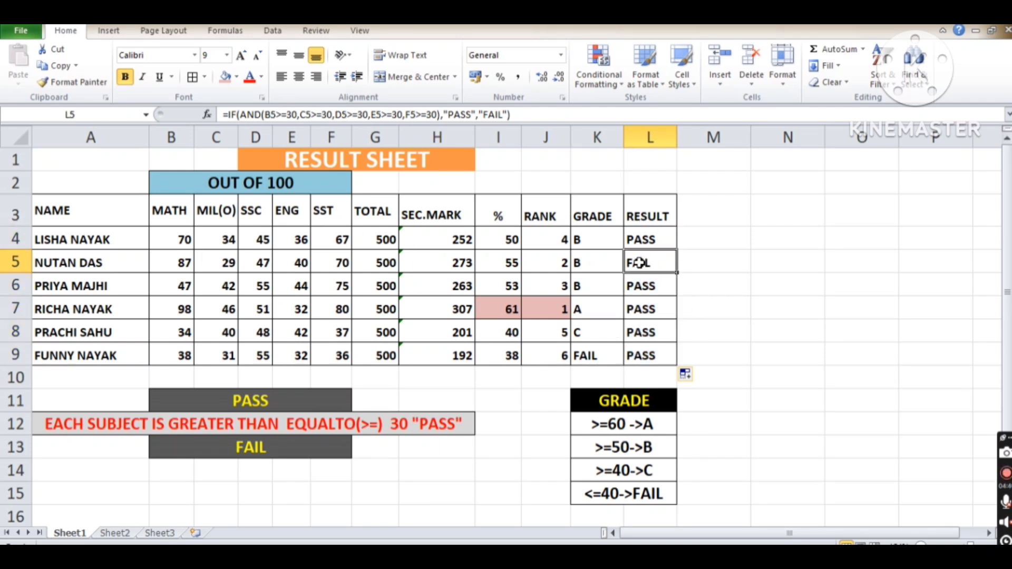
left_click(228, 261)
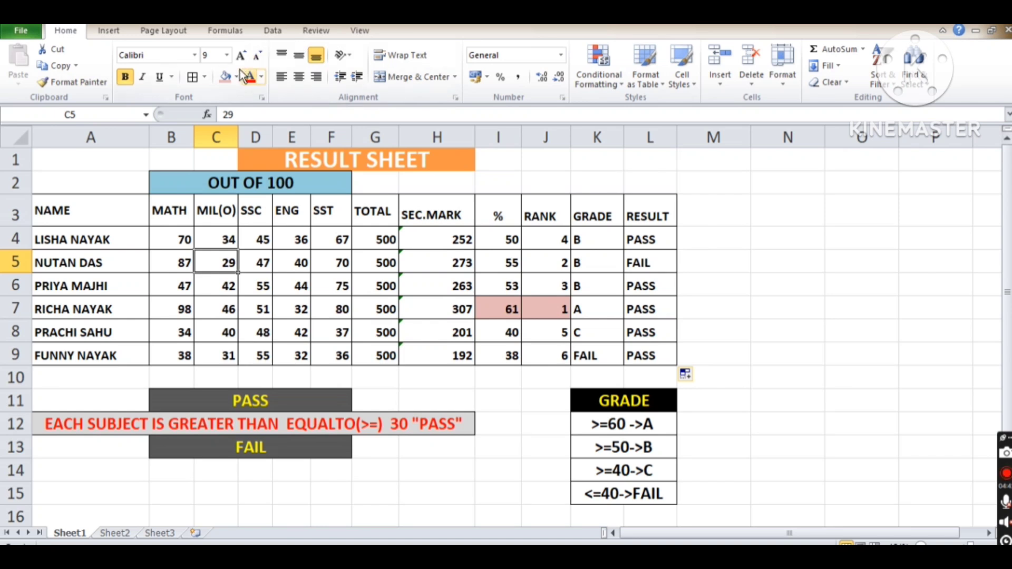
Shade C5 (29), L5 (FAIL), I9 (38) and K9 (FAIL) light pink
left_click(226, 77)
left_click(650, 261)
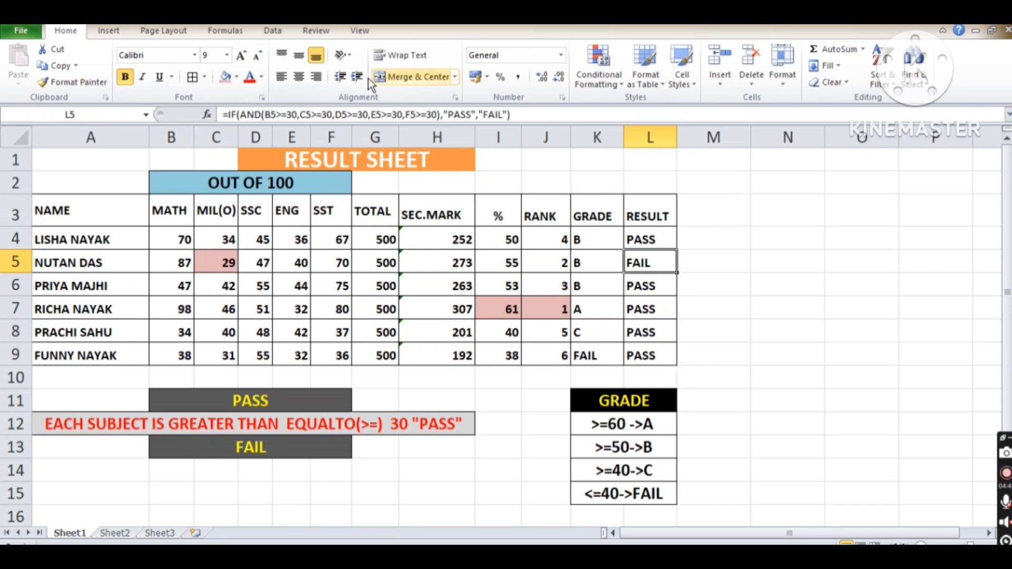
left_click(227, 77)
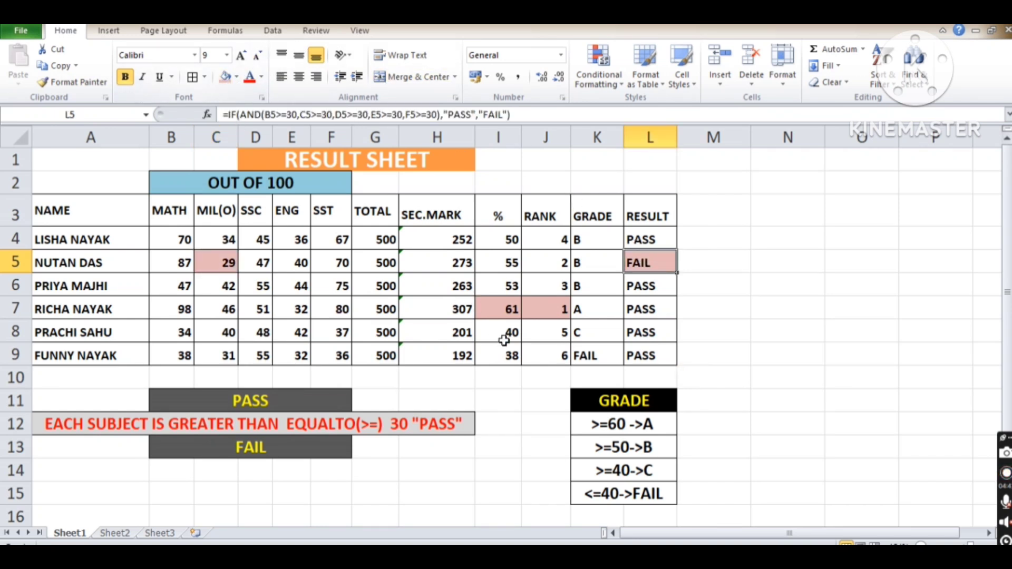
left_click(507, 354)
left_click(225, 77)
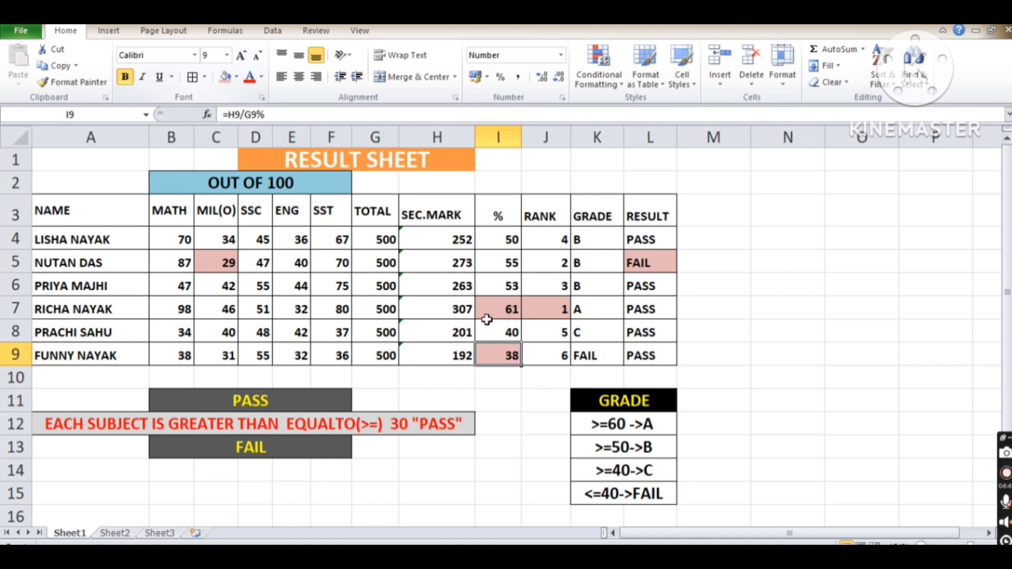
left_click(582, 356)
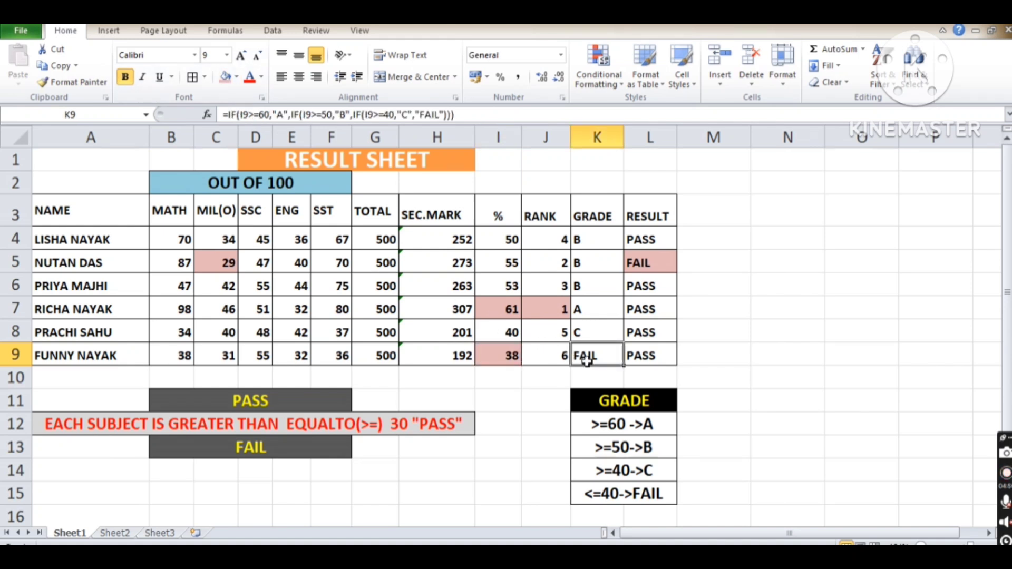
left_click(221, 78)
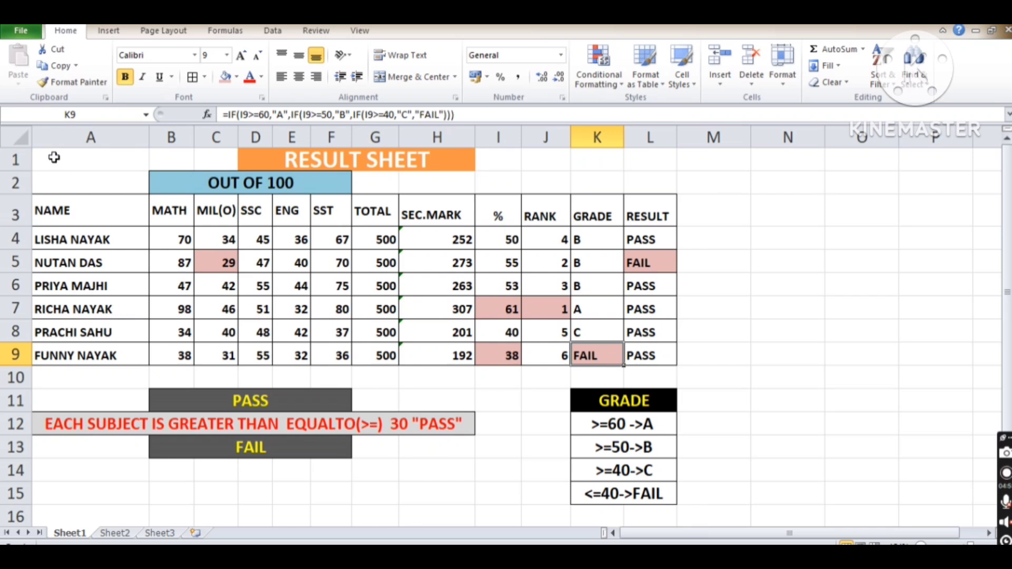
left_click_drag(54, 157, 642, 490)
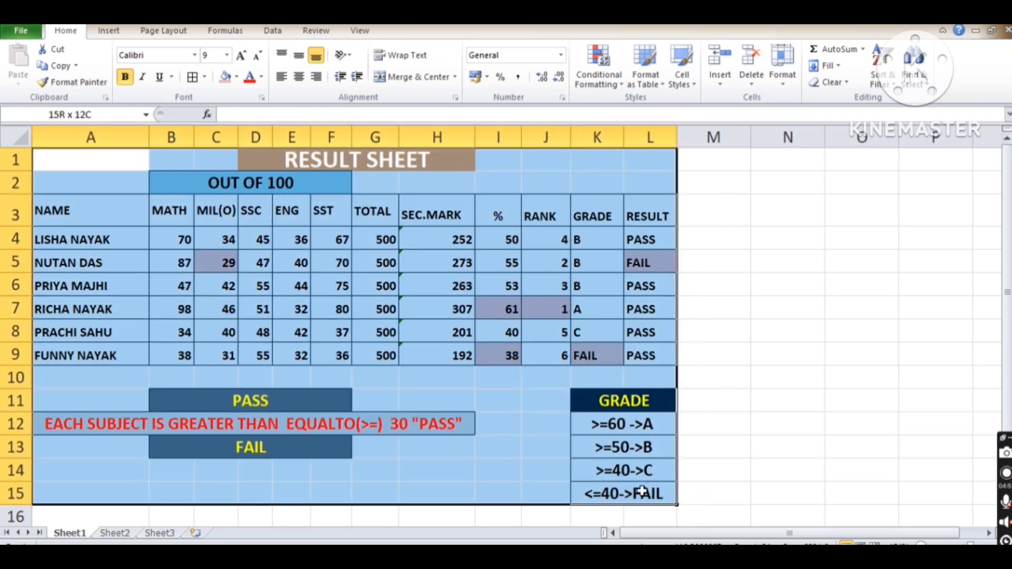
left_click(741, 379)
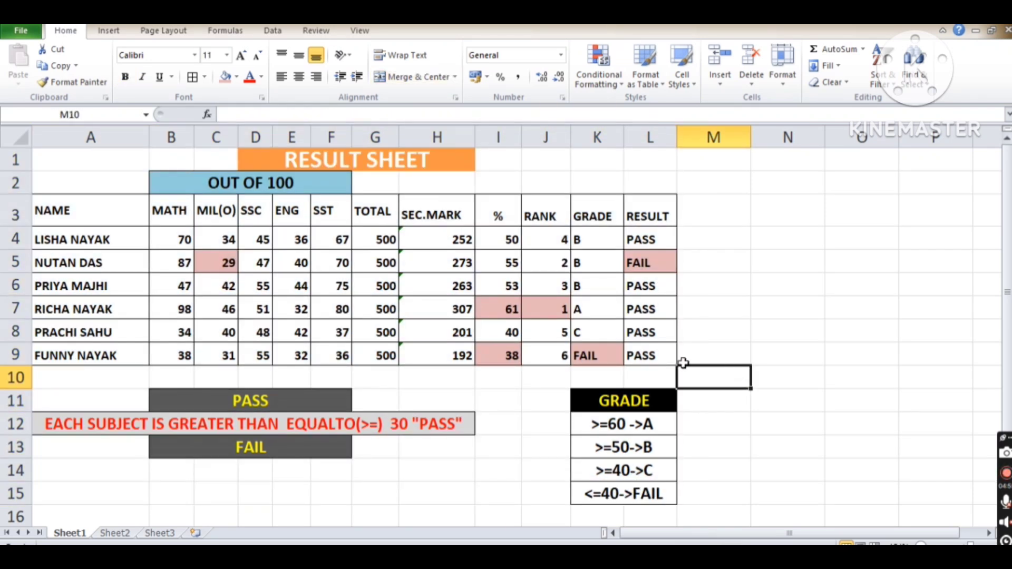